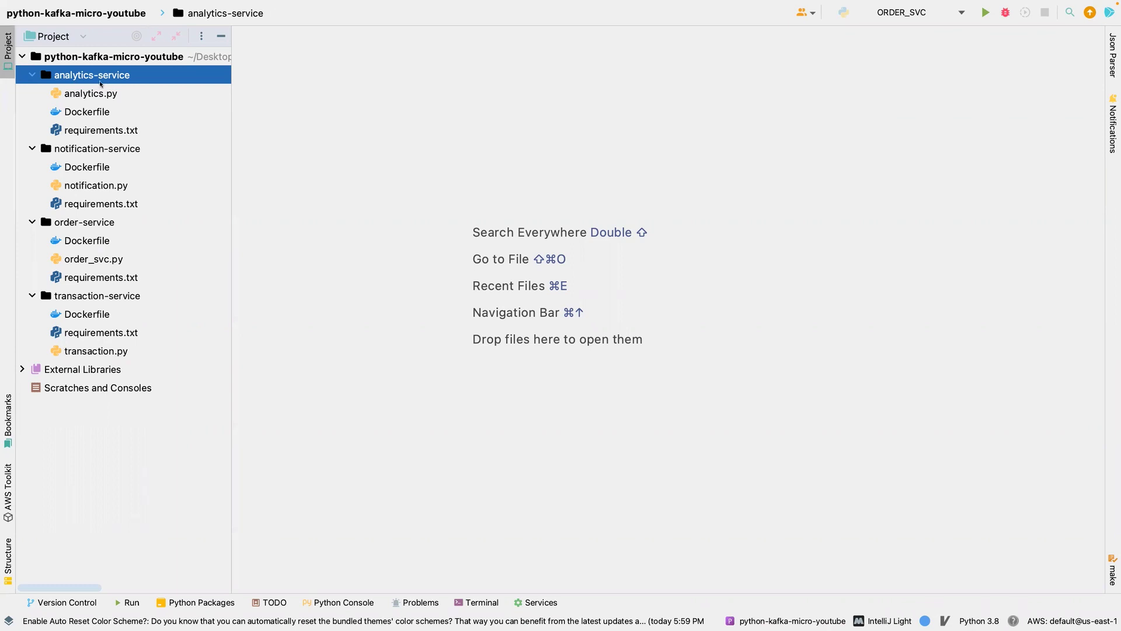
Create a new build.sh file in the analytics-service folder
{"action": "left_click", "coordinate": [92, 56]}
{"action": "left_click", "coordinate": [85, 77]}
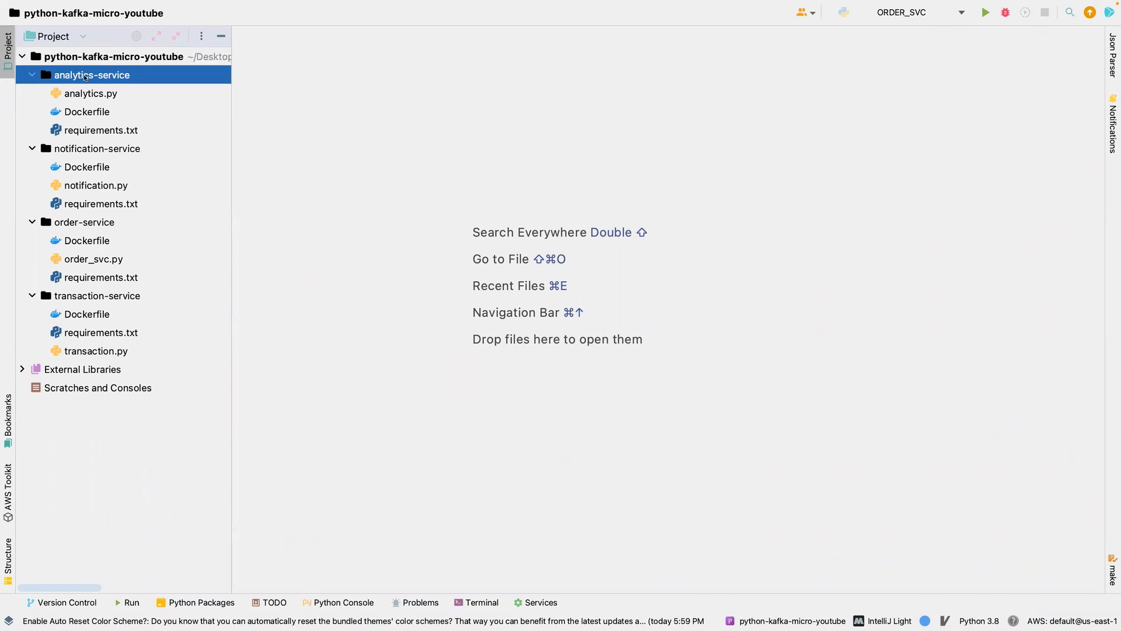
{"action": "right_click", "coordinate": [85, 77]}
{"action": "left_click", "coordinate": [271, 16]}
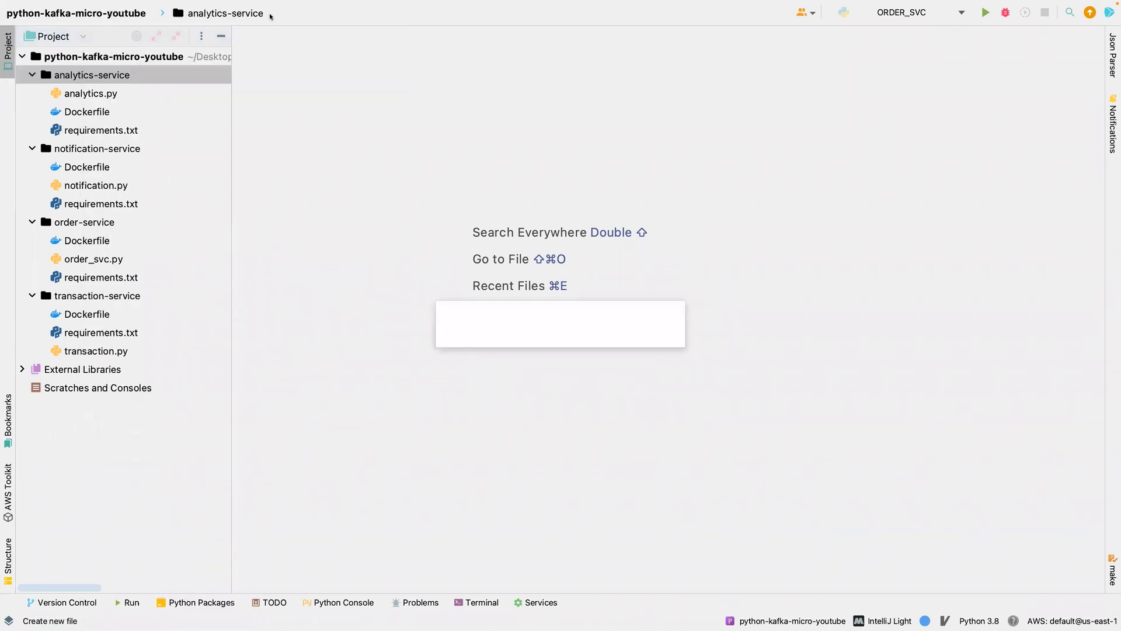
{"action": "type", "text": "bui"}
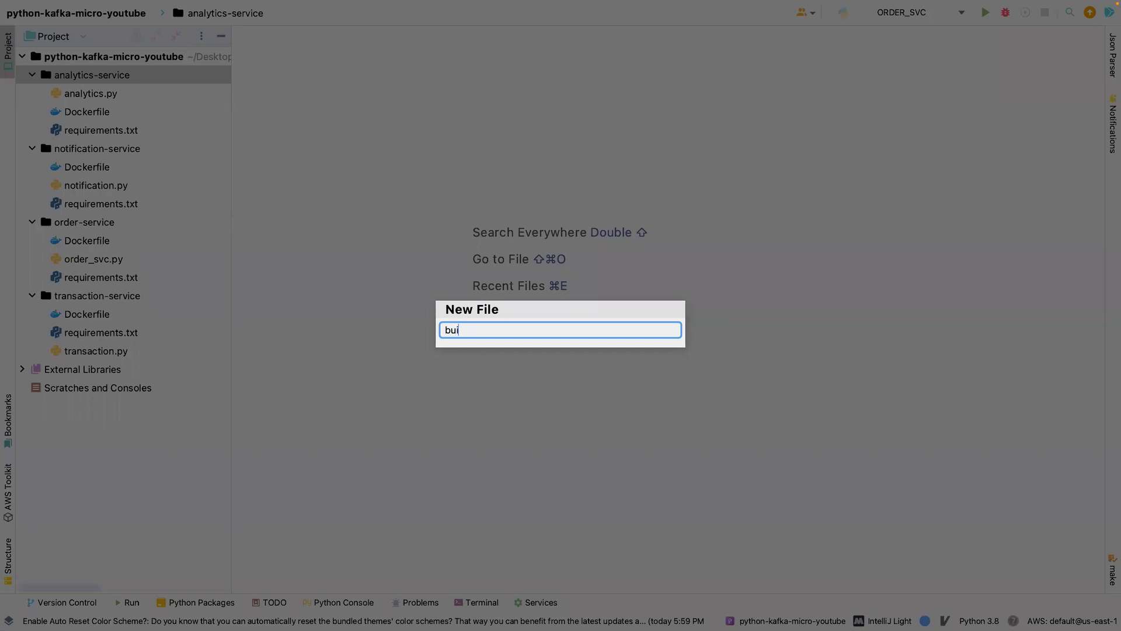
{"action": "type", "text": "ld"}
{"action": "type", "text": ".sh"}
{"action": "key", "text": "Return"}
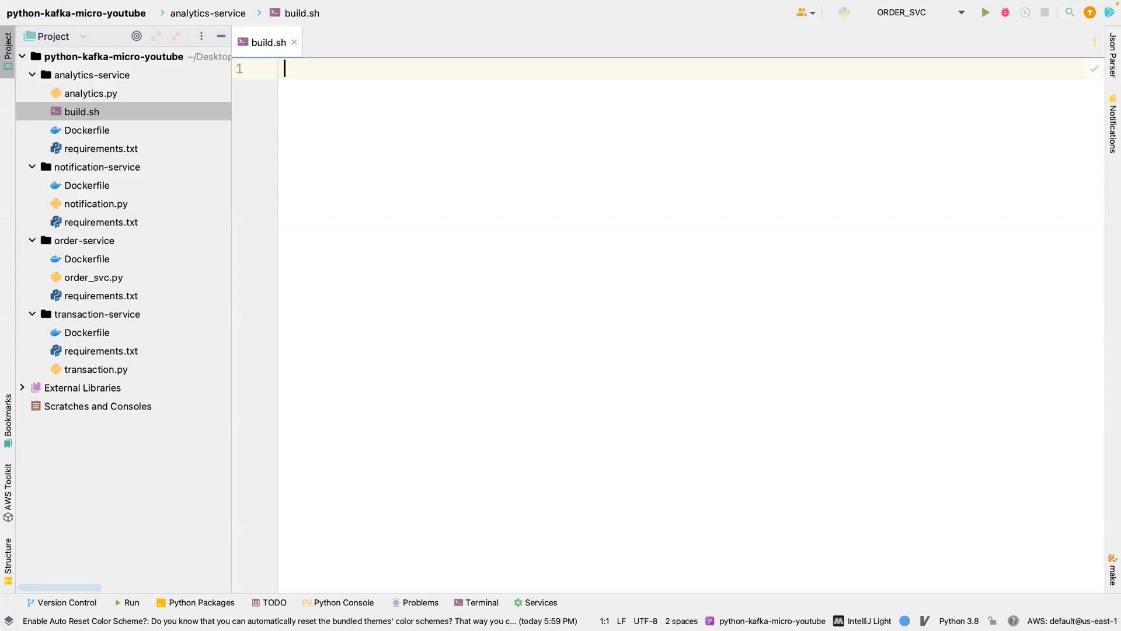
{"action": "type", "text": "#!"}
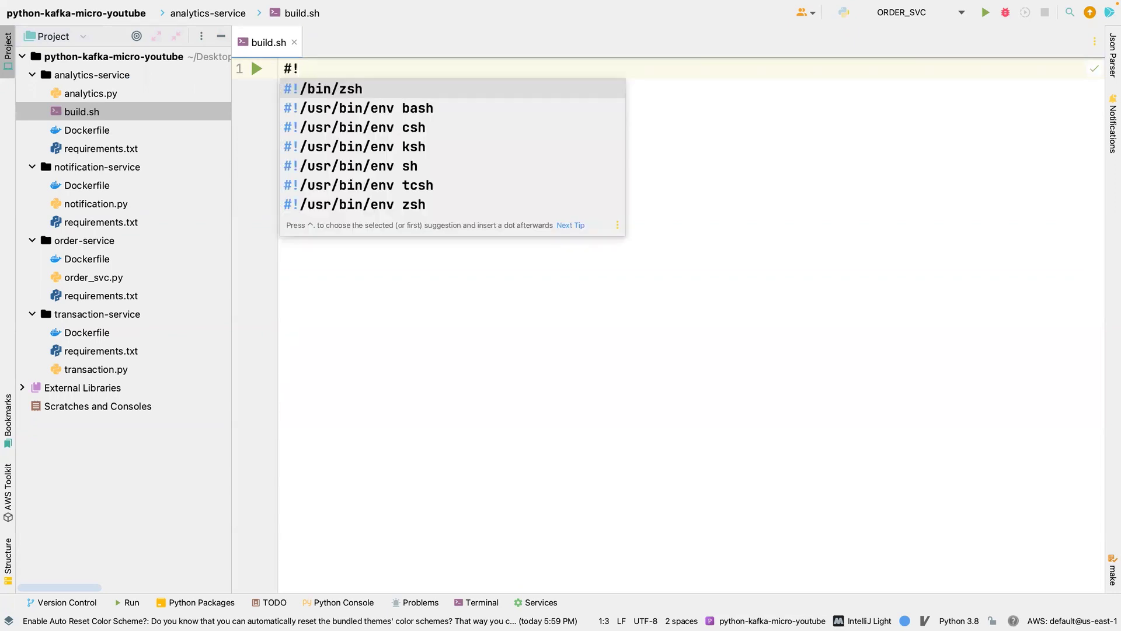
Start build.sh with a #!/bin/bash shebang followed by blank lines
{"action": "key", "text": "Return"}
{"action": "key", "text": "BackSpace"}
{"action": "key", "text": "BackSpace"}
{"action": "key", "text": "BackSpace"}
{"action": "type", "text": "bash"}
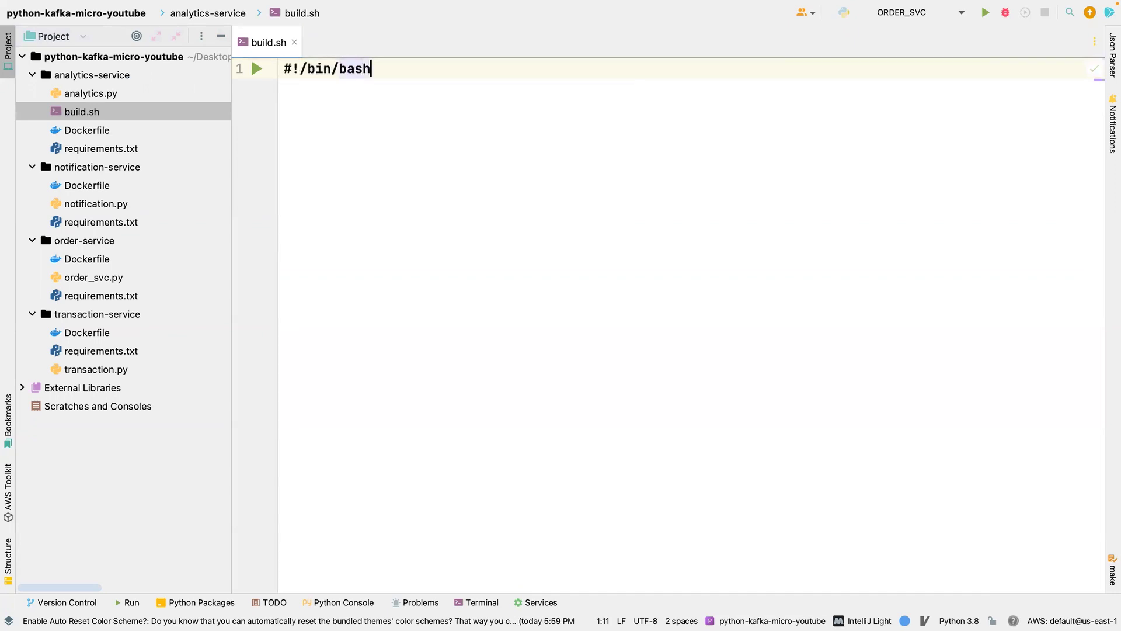
{"action": "key", "text": "Return"}
{"action": "key", "text": "Return"}
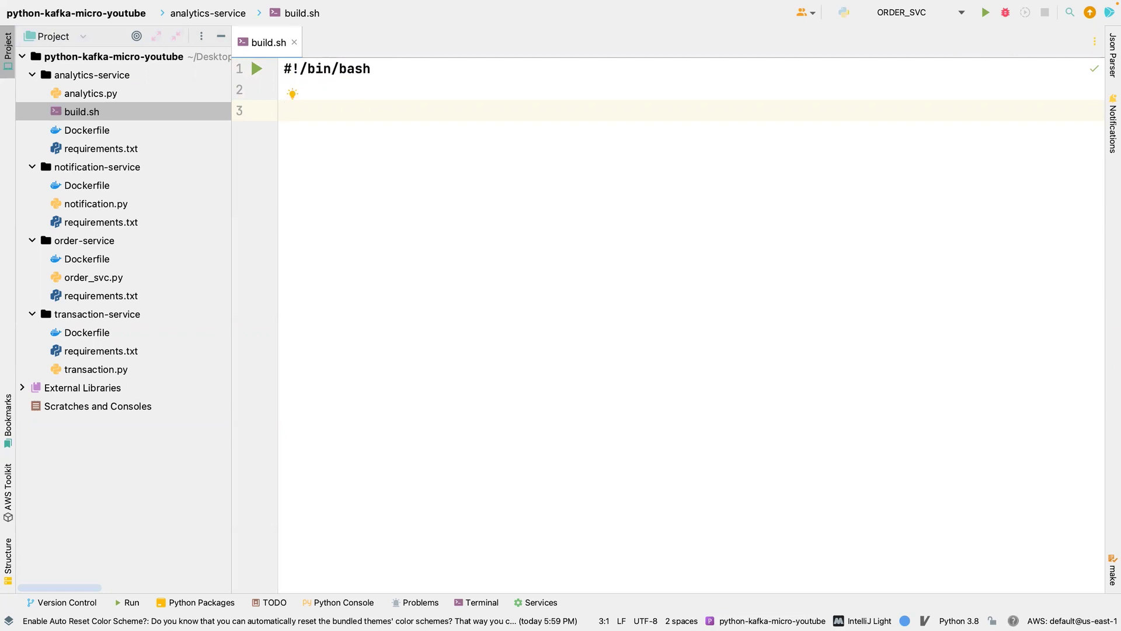
{"action": "type", "text": "docke"}
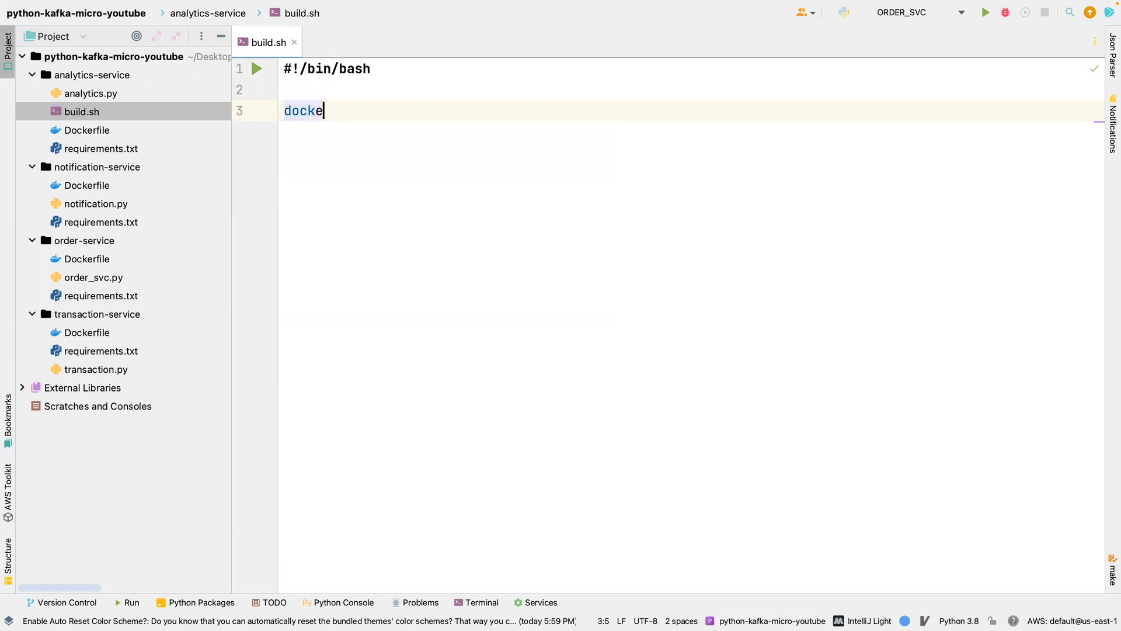
{"action": "type", "text": "r login"}
Write 'docker login' and 'docker build --tag worldbosskafka/analytics:v1.0.0 . -f Dockerfile' lines
{"action": "key", "text": "Return"}
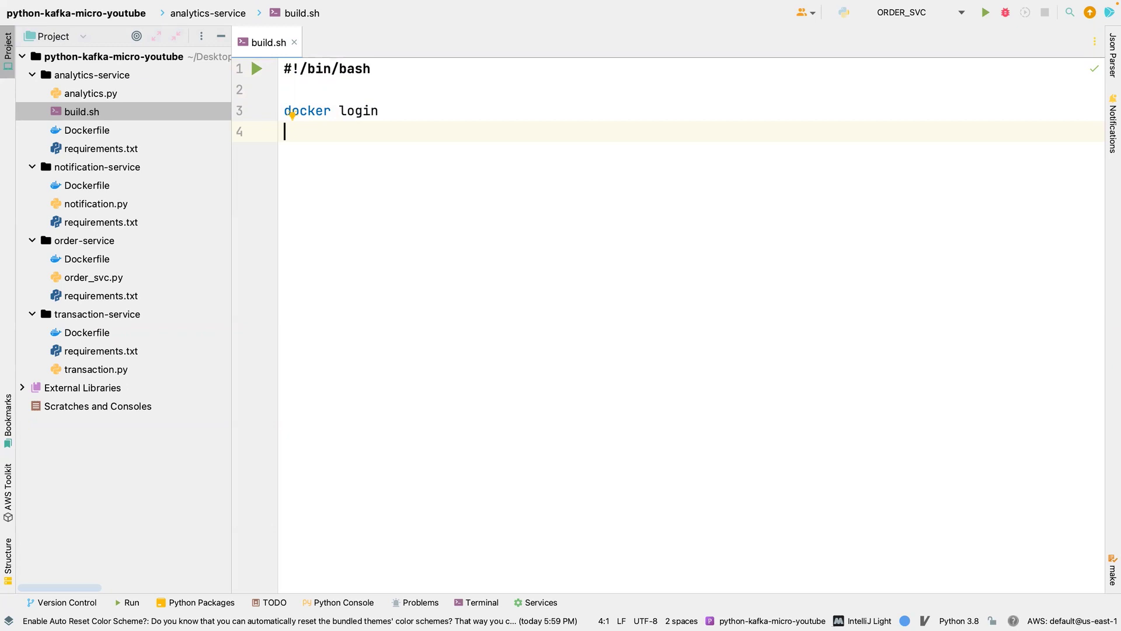
{"action": "type", "text": "d"}
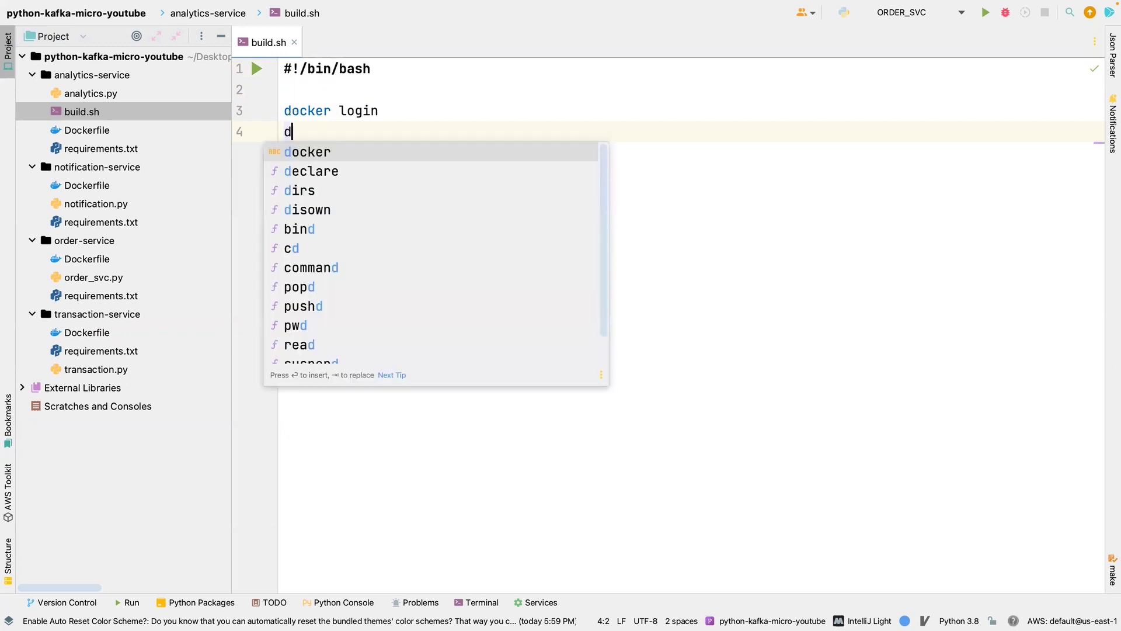
{"action": "type", "text": "ocker "}
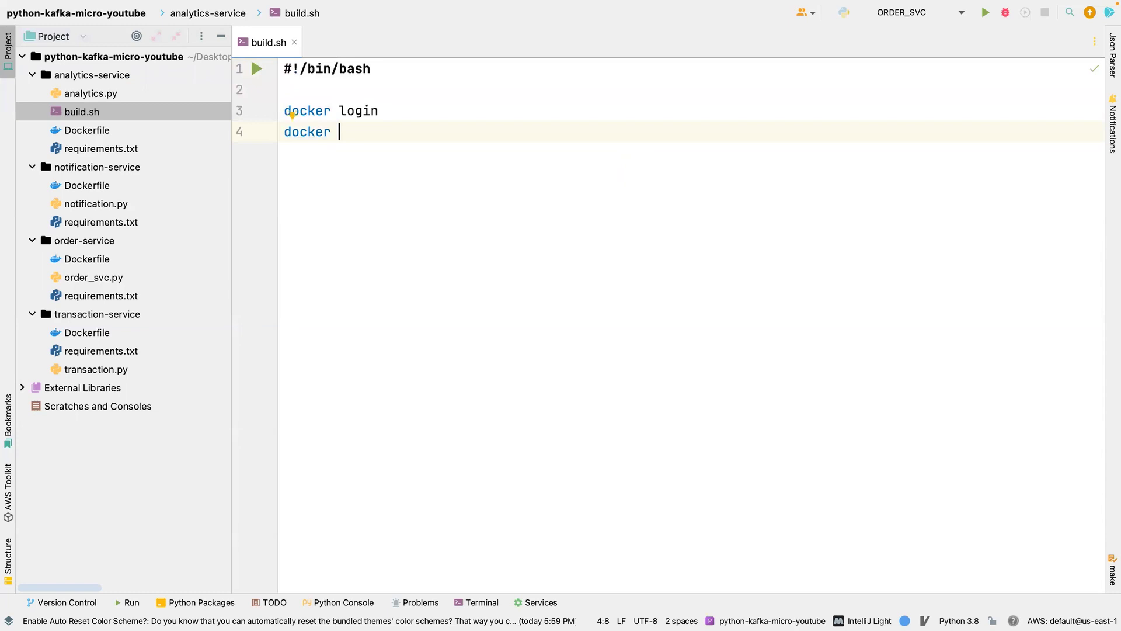
{"action": "type", "text": "build "}
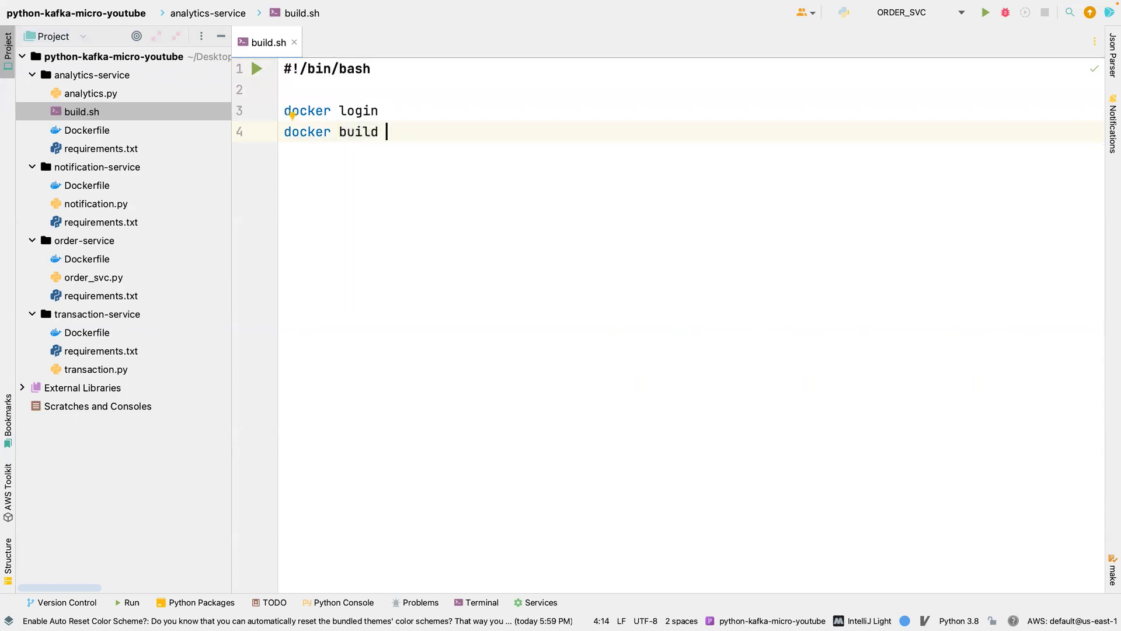
{"action": "type", "text": "--tag"}
{"action": "type", "text": " worldb"}
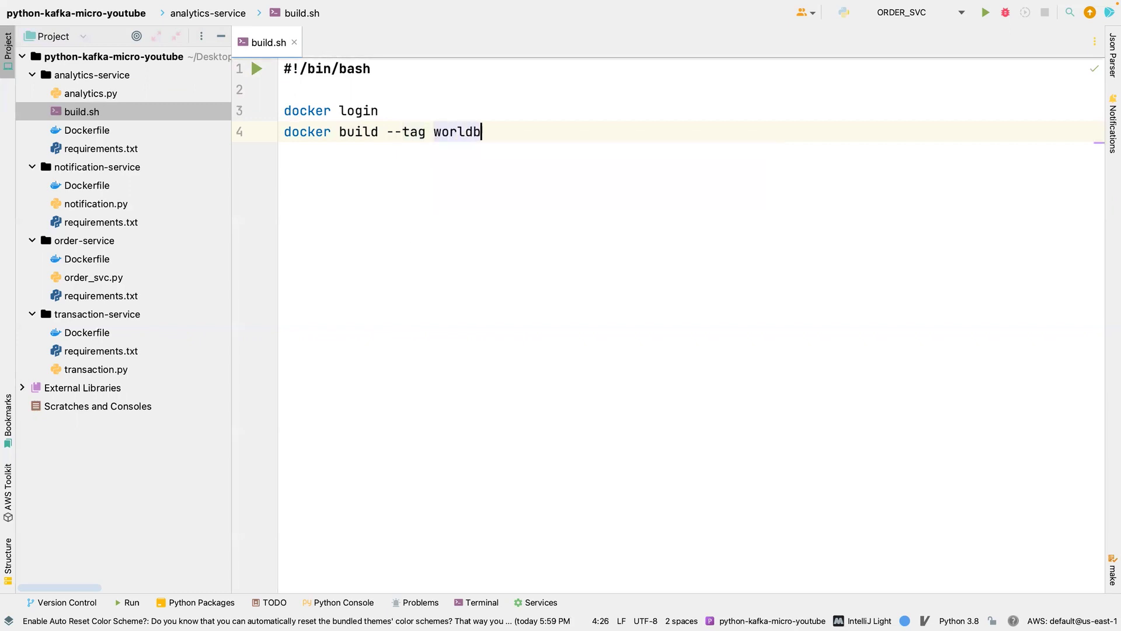
{"action": "type", "text": "osskafka"}
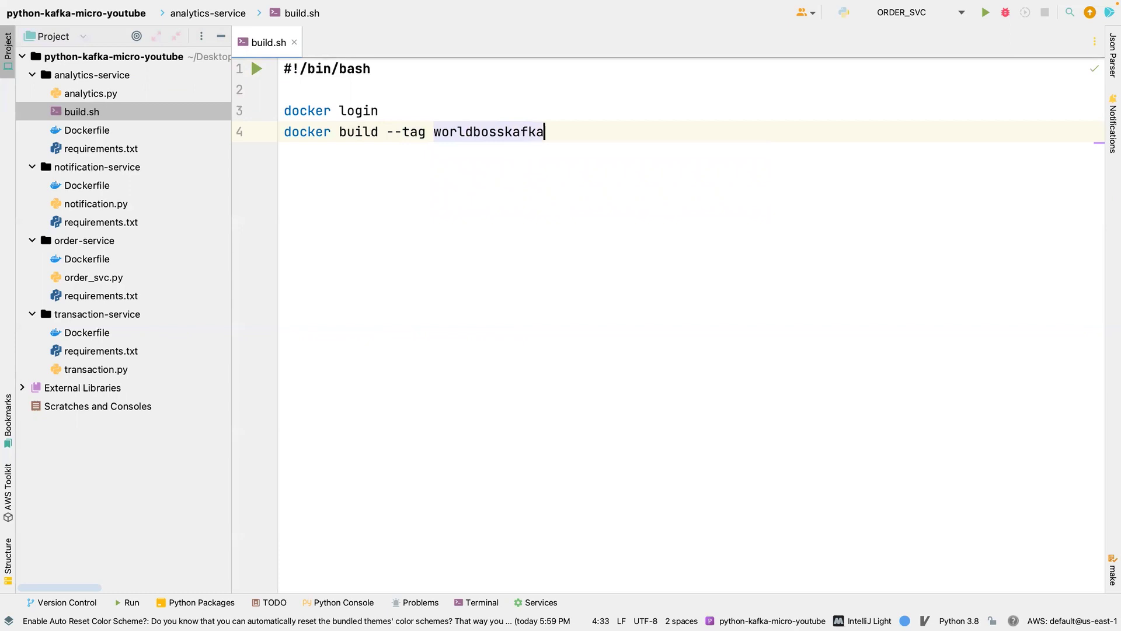
{"action": "type", "text": "/"}
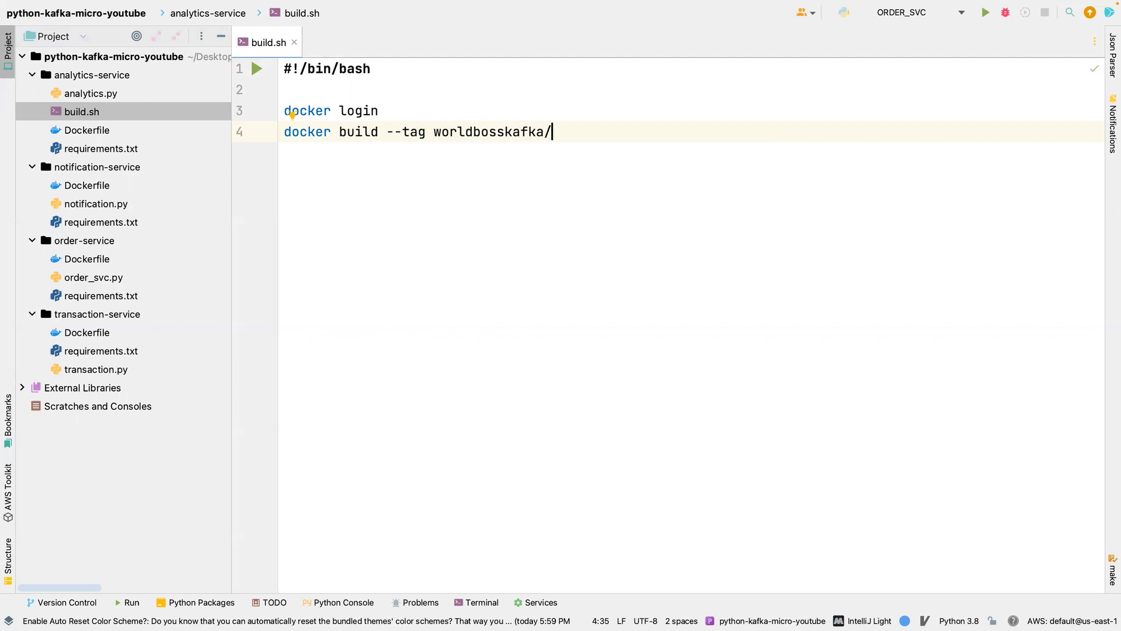
{"action": "type", "text": "n"}
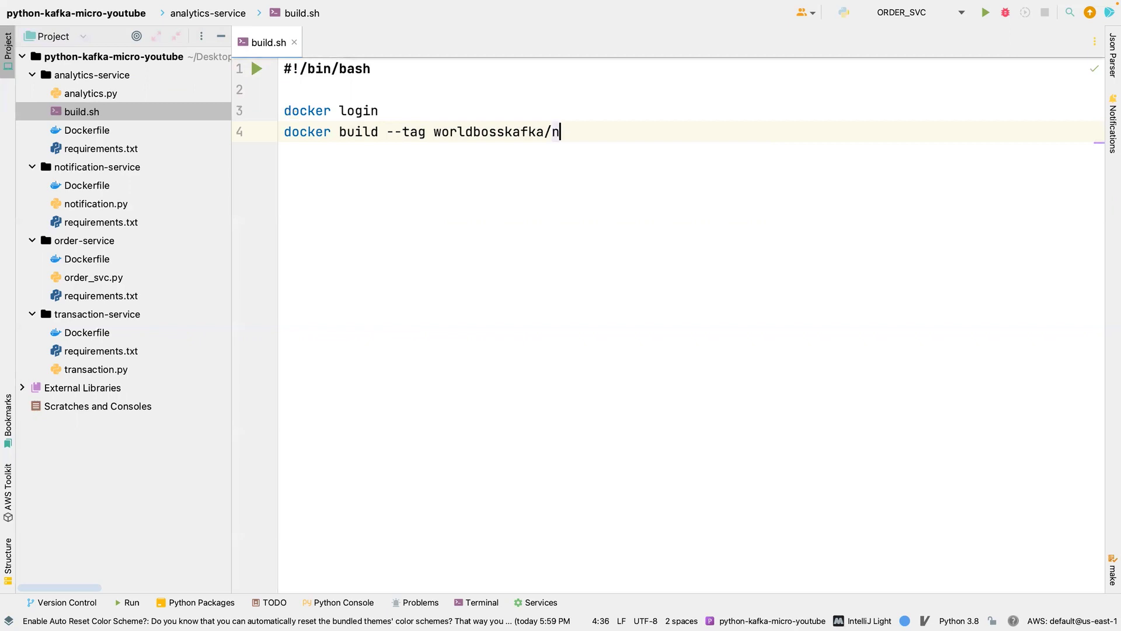
{"action": "type", "text": "a"}
{"action": "key", "text": "BackSpace"}
{"action": "key", "text": "BackSpace"}
{"action": "type", "text": "ana"}
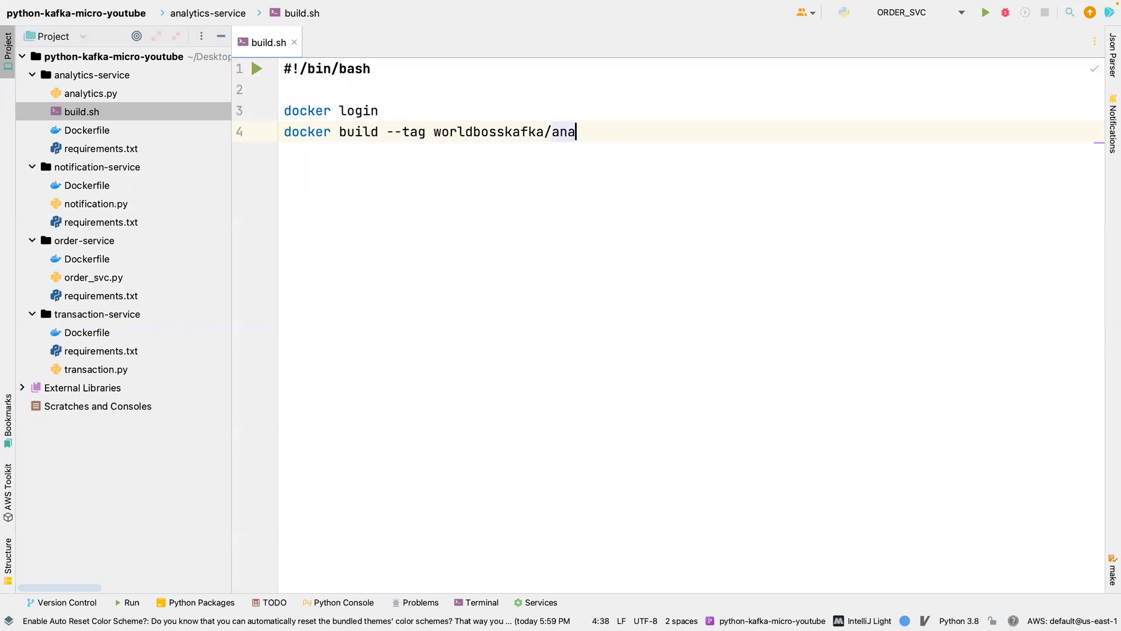
{"action": "type", "text": "lytic"}
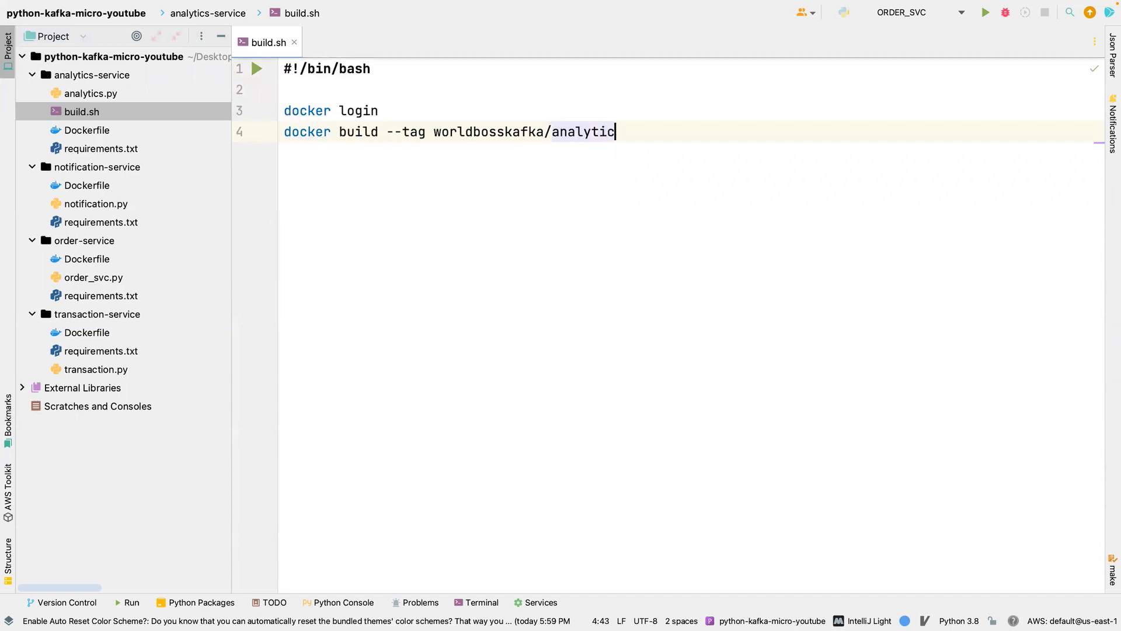
{"action": "type", "text": "s:"}
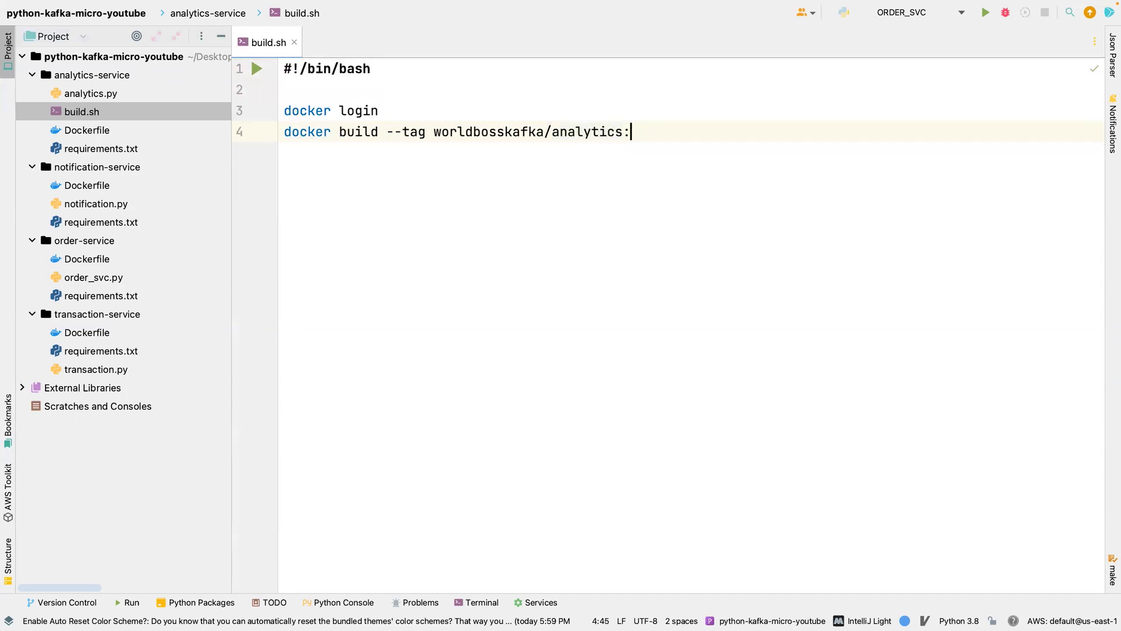
{"action": "type", "text": "v"}
{"action": "type", "text": "1."}
{"action": "type", "text": "0.0"}
{"action": "type", "text": " ."}
{"action": "type", "text": " -f D"}
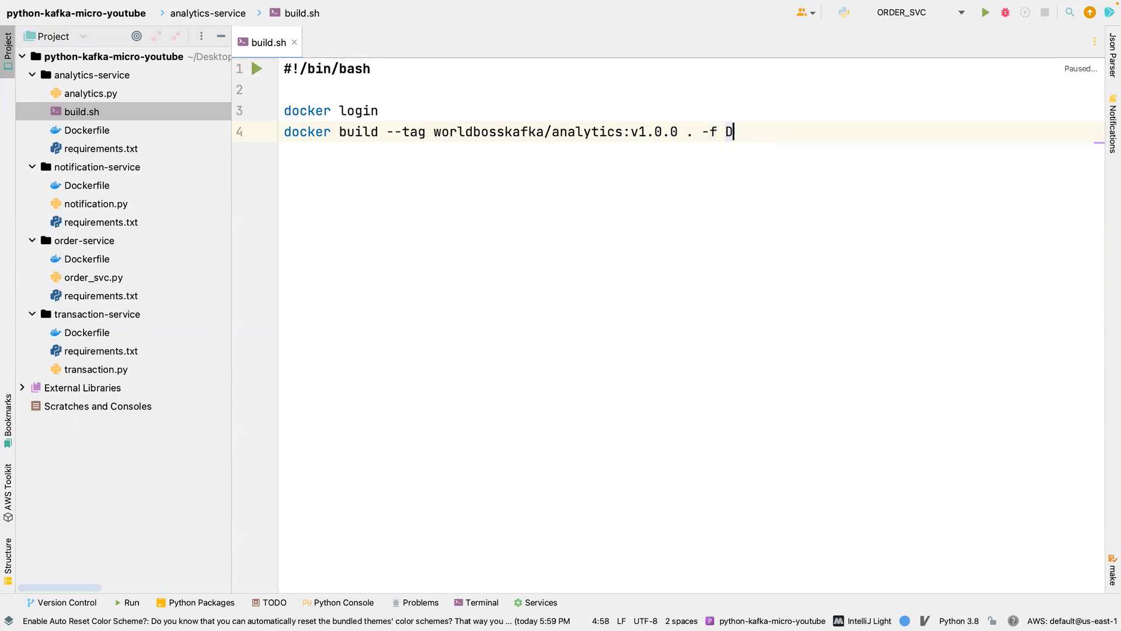
{"action": "type", "text": "ockerfil"}
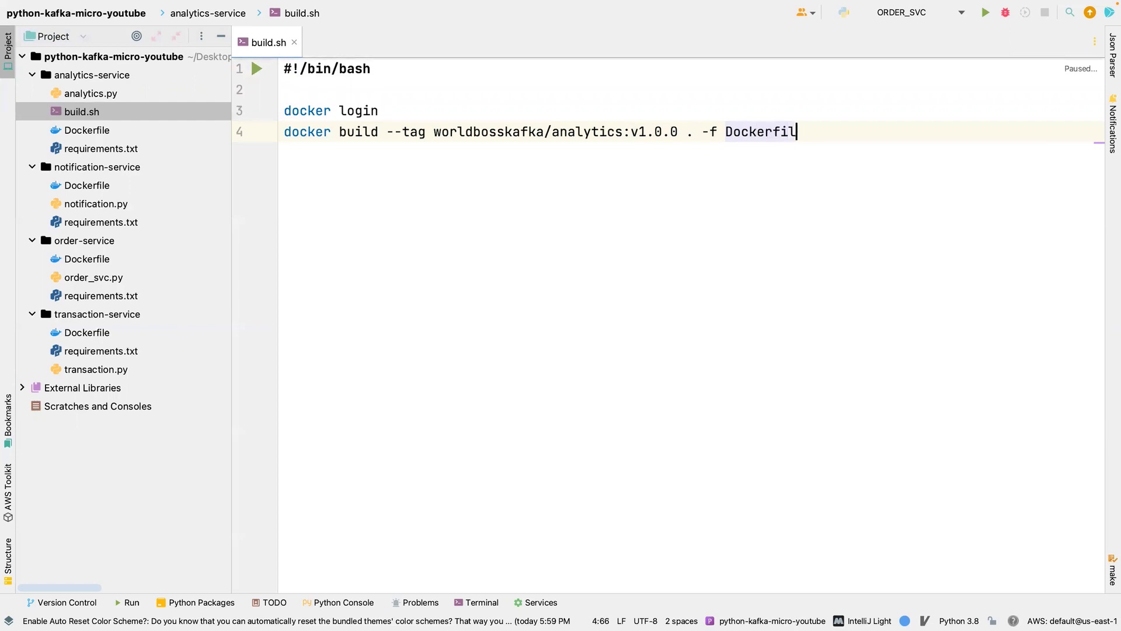
{"action": "type", "text": "e"}
{"action": "key", "text": "Return"}
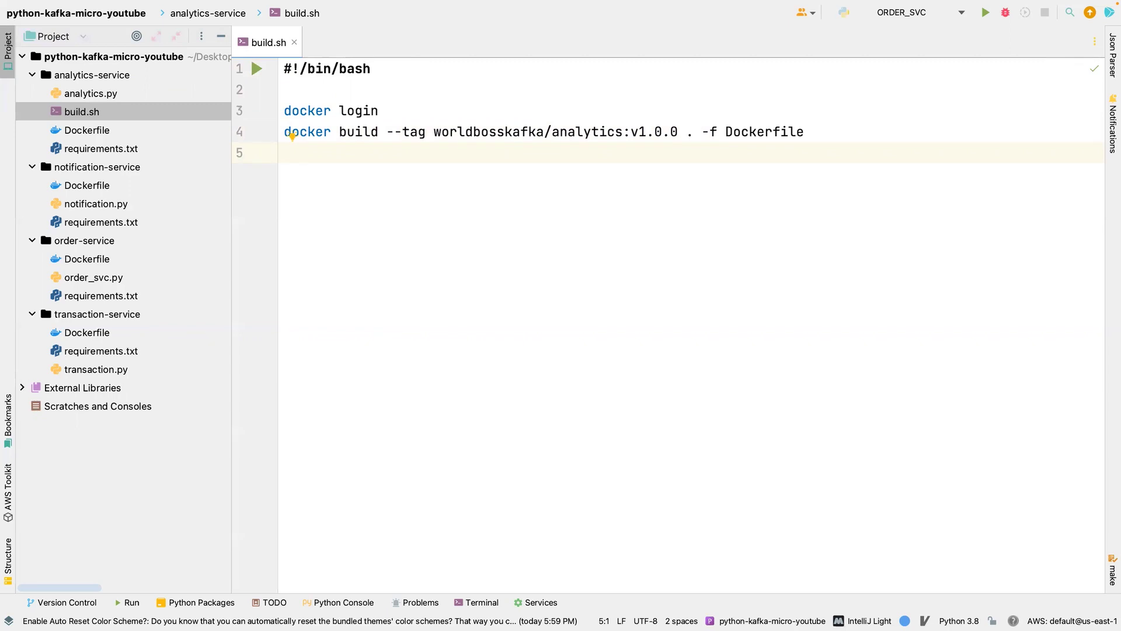
{"action": "type", "text": "dock"}
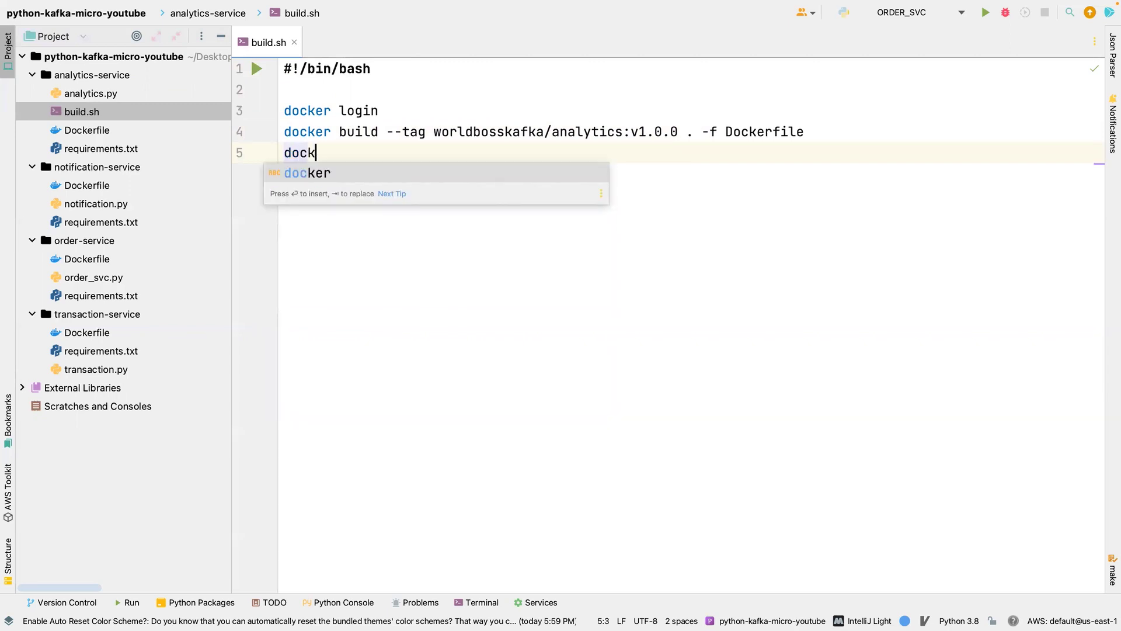
{"action": "type", "text": "er pus"}
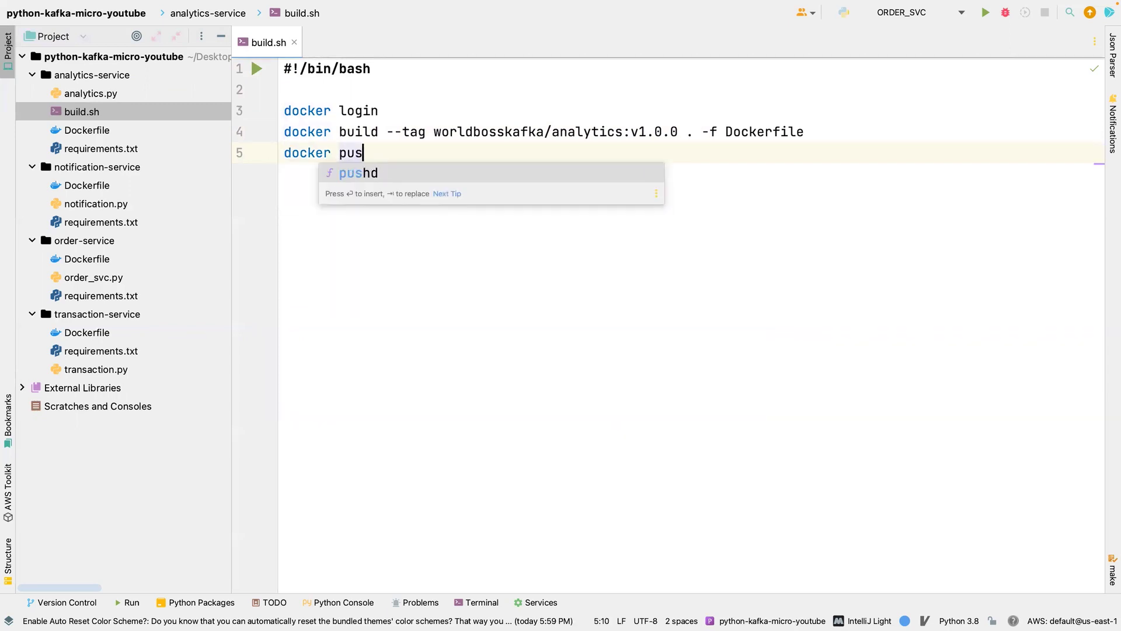
{"action": "type", "text": "h wor"}
Add line 5 'docker push worldbosskafka/analytics:v1.0.0' to the analytics script
{"action": "key", "text": "Return"}
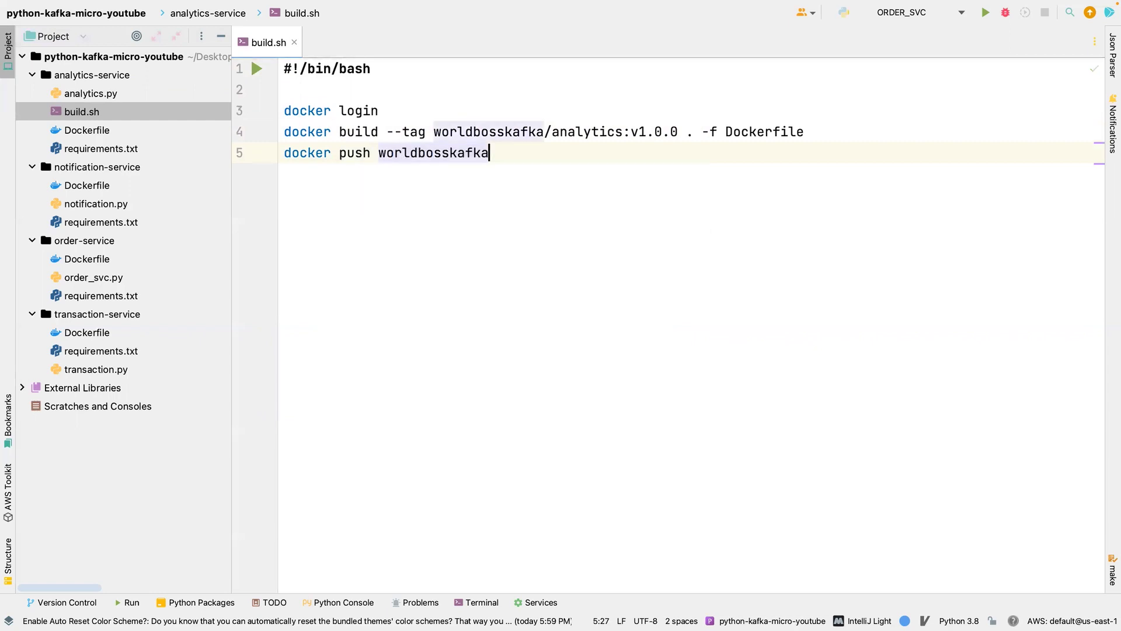
{"action": "type", "text": "/"}
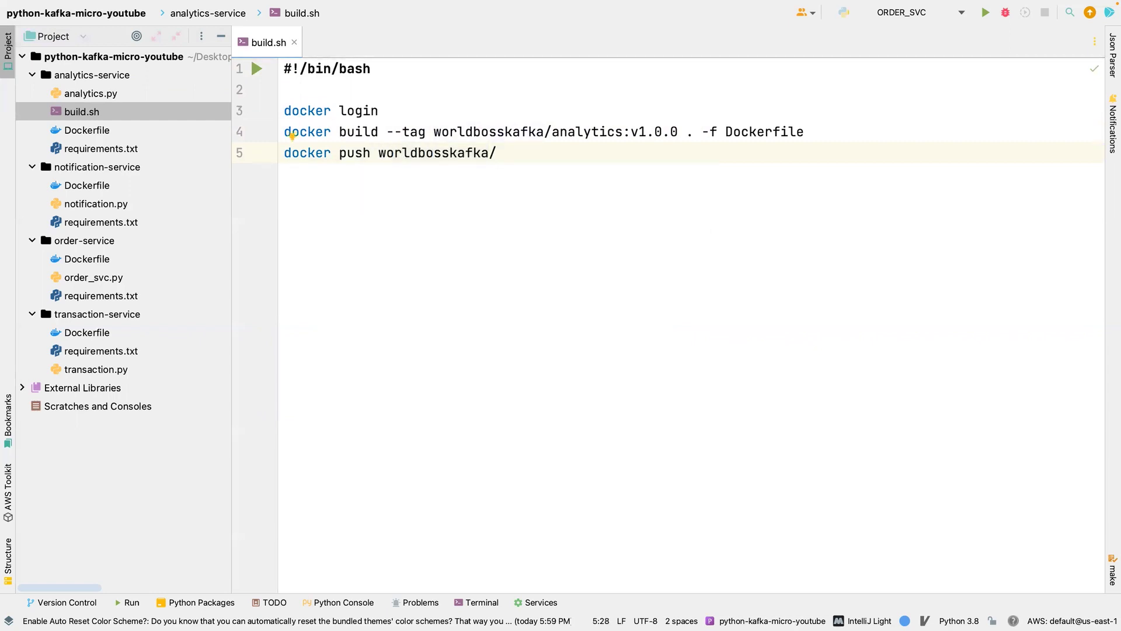
{"action": "type", "text": "analytics"}
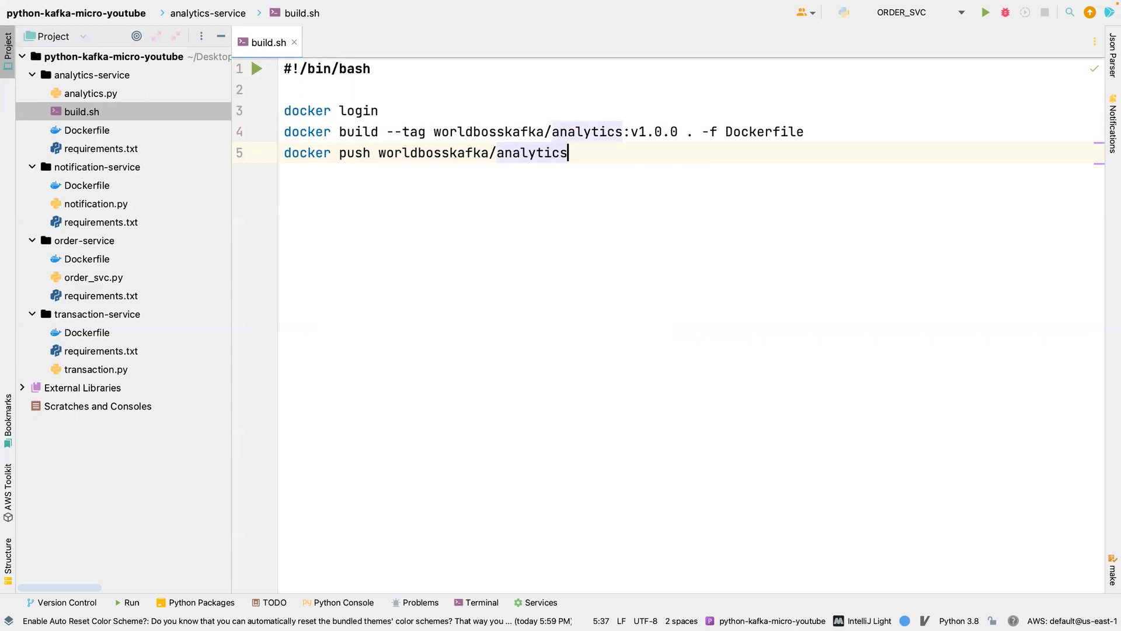
{"action": "type", "text": ":v1."}
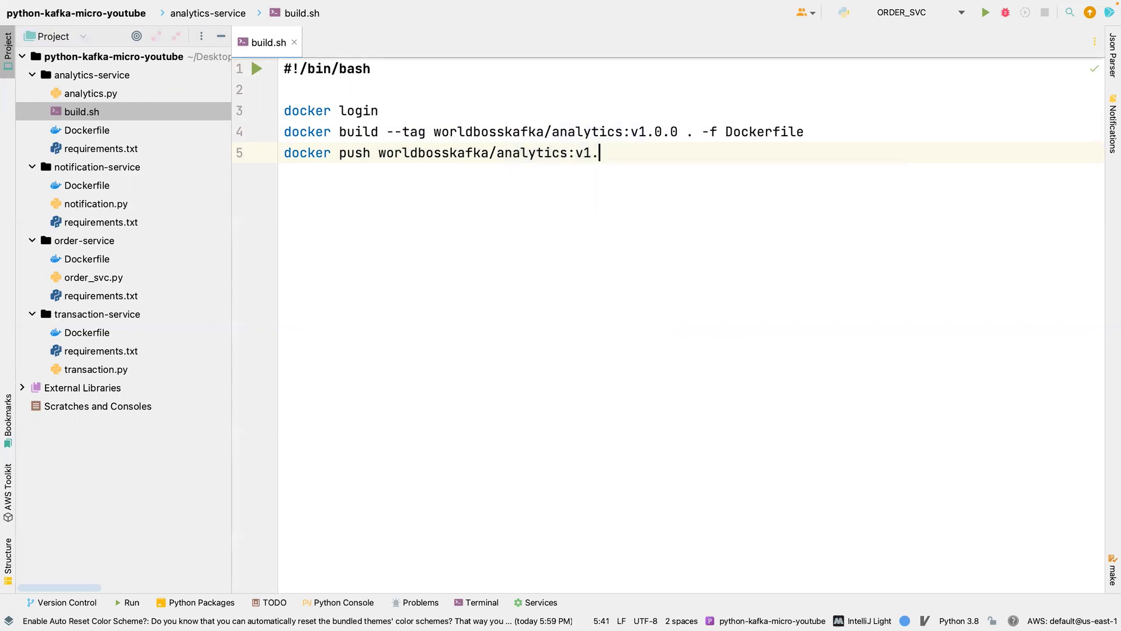
{"action": "type", "text": "0.0"}
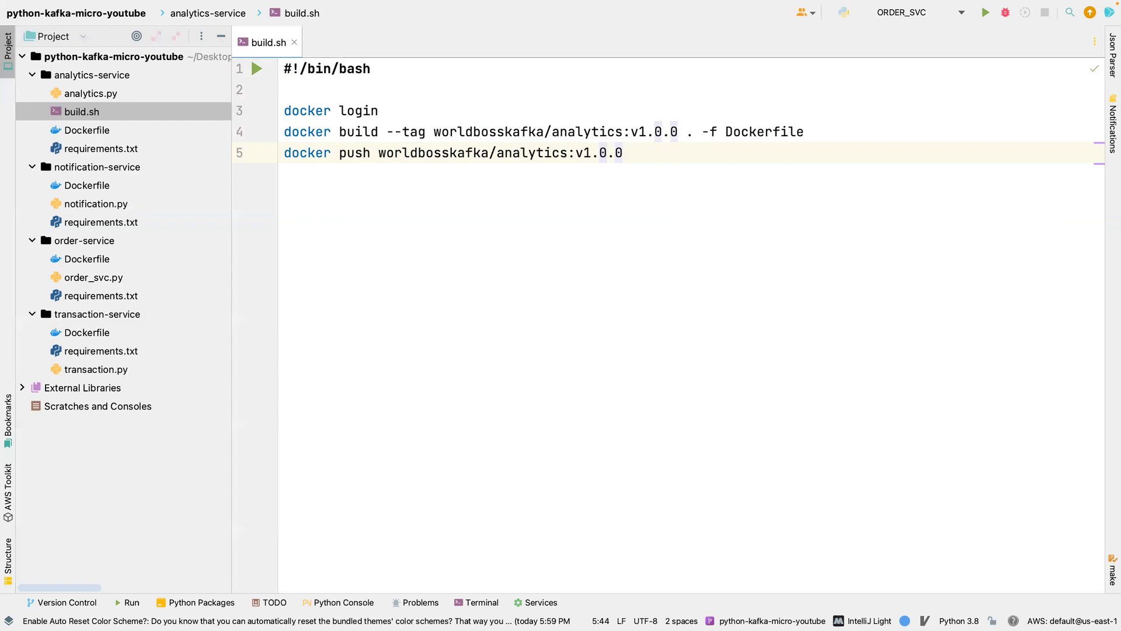
Copy the whole analytics build.sh docker script
{"action": "left_click", "coordinate": [85, 135]}
{"action": "left_click", "coordinate": [131, 151]}
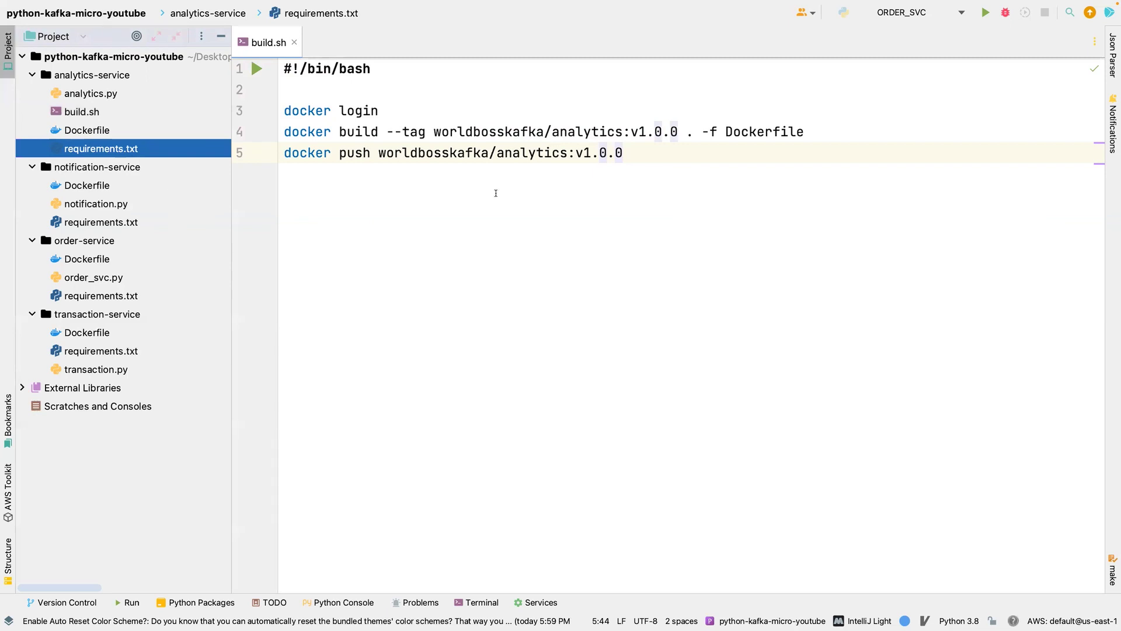
{"action": "left_click", "coordinate": [398, 194]}
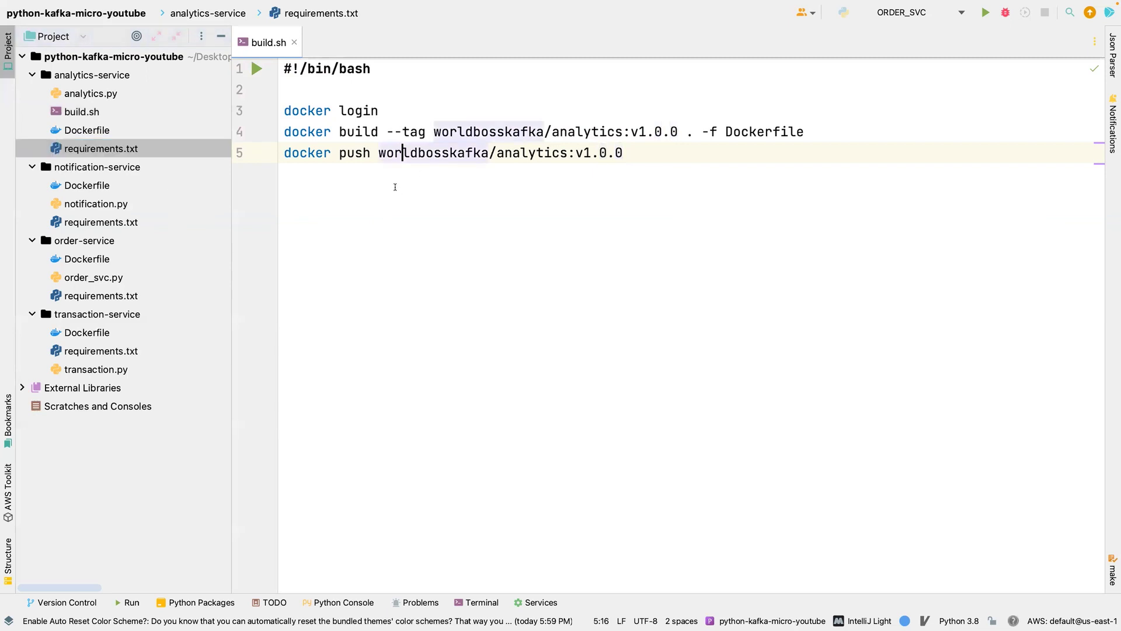
{"action": "left_click_drag", "start_coordinate": [652, 174], "coordinate": [278, 61]}
{"action": "key", "text": "super+c"}
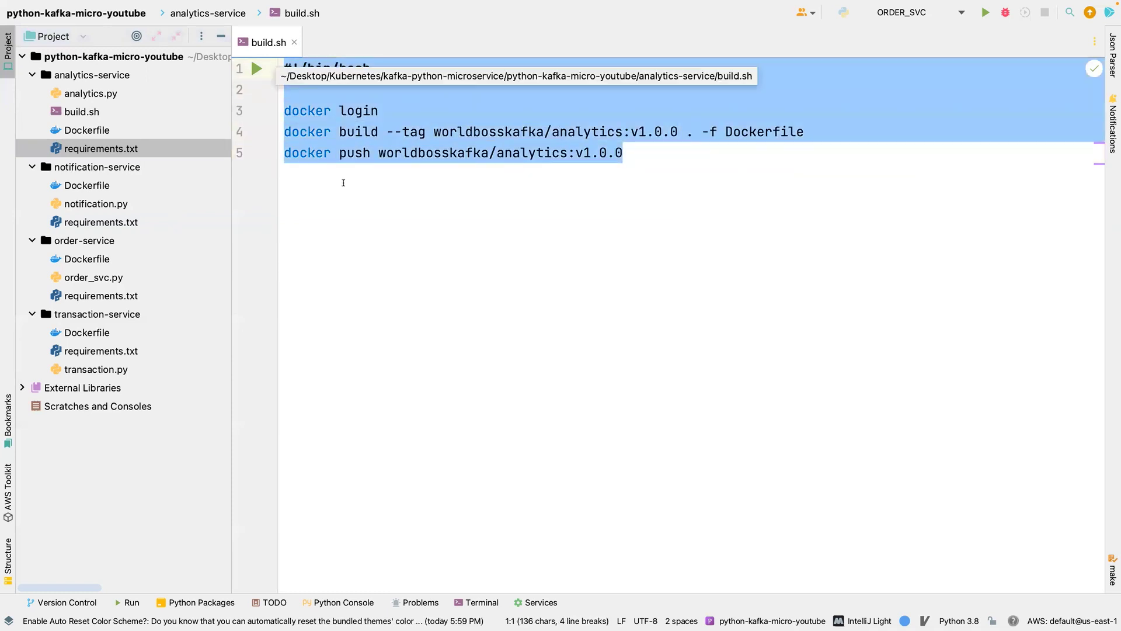
{"action": "left_click", "coordinate": [387, 153]}
Create build.sh in notification-service and paste the copied script into it
{"action": "left_click", "coordinate": [90, 167]}
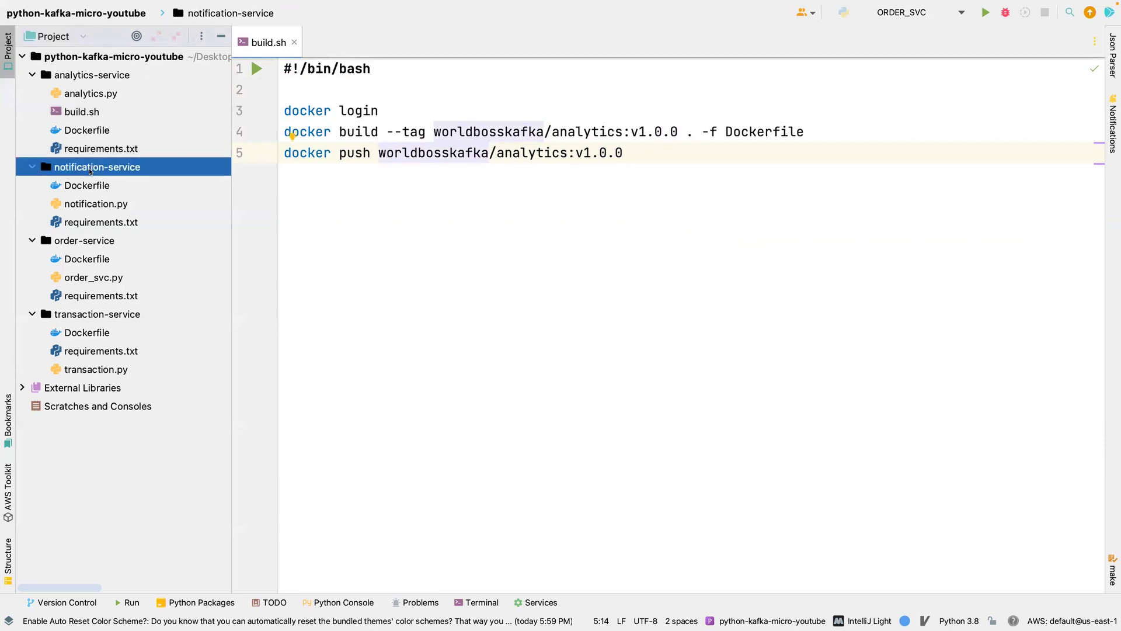
{"action": "right_click", "coordinate": [90, 168]}
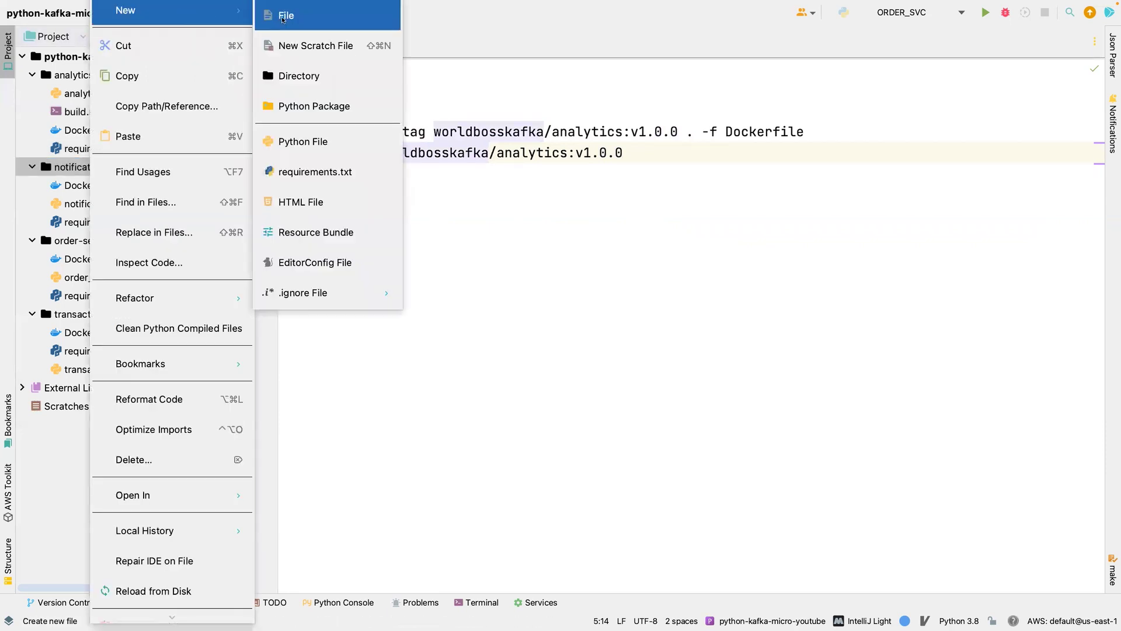
{"action": "left_click", "coordinate": [285, 15]}
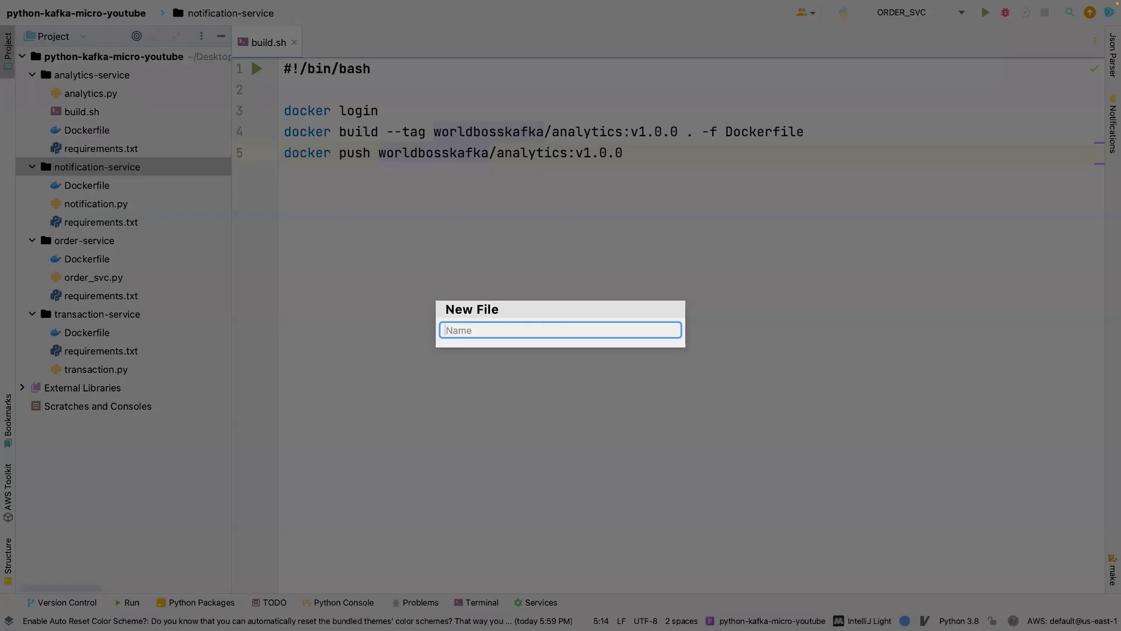
{"action": "type", "text": "build"}
{"action": "type", "text": ".sh"}
{"action": "key", "text": "Return"}
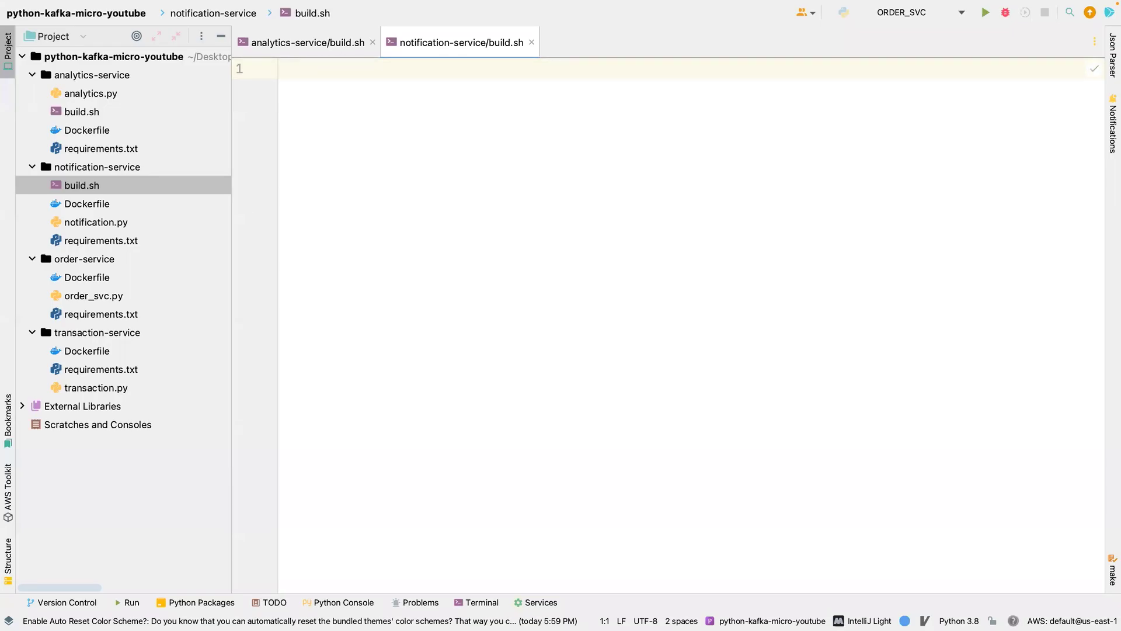
{"action": "key", "text": "super+v"}
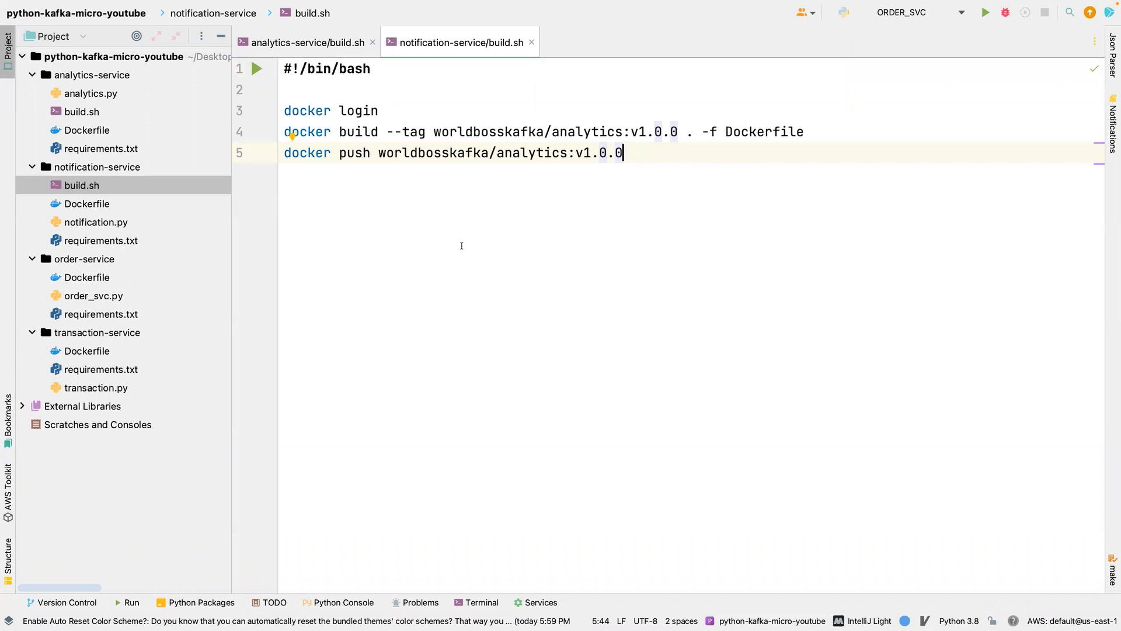
Retag the build and push lines to worldbosskafka/notification:v1.0.0
{"action": "double_click", "coordinate": [589, 133]}
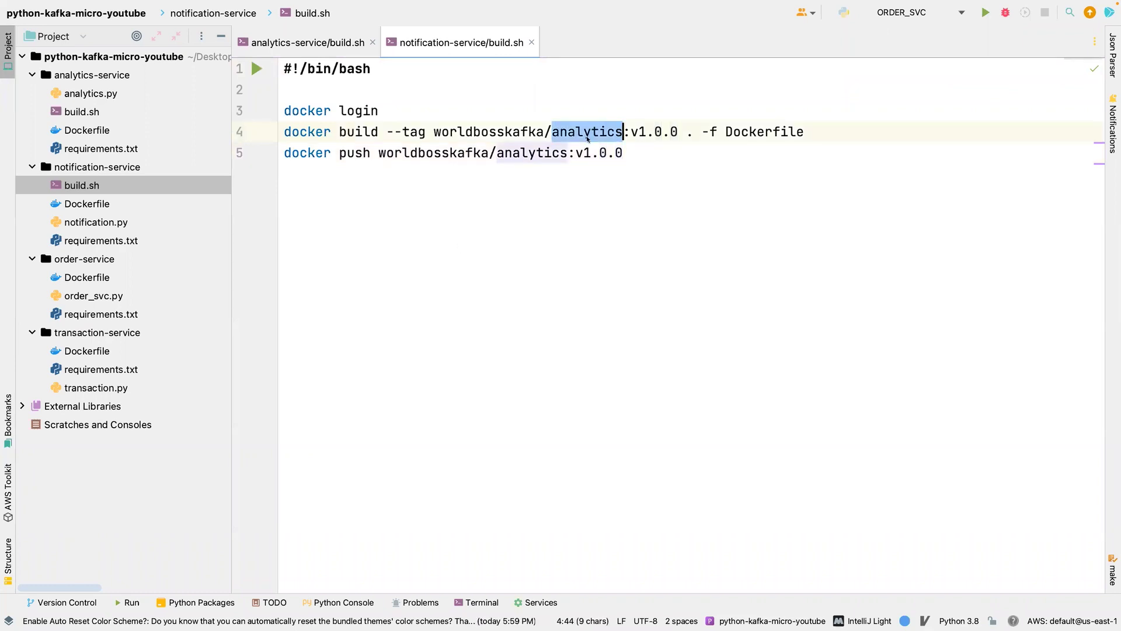
{"action": "type", "text": "n"}
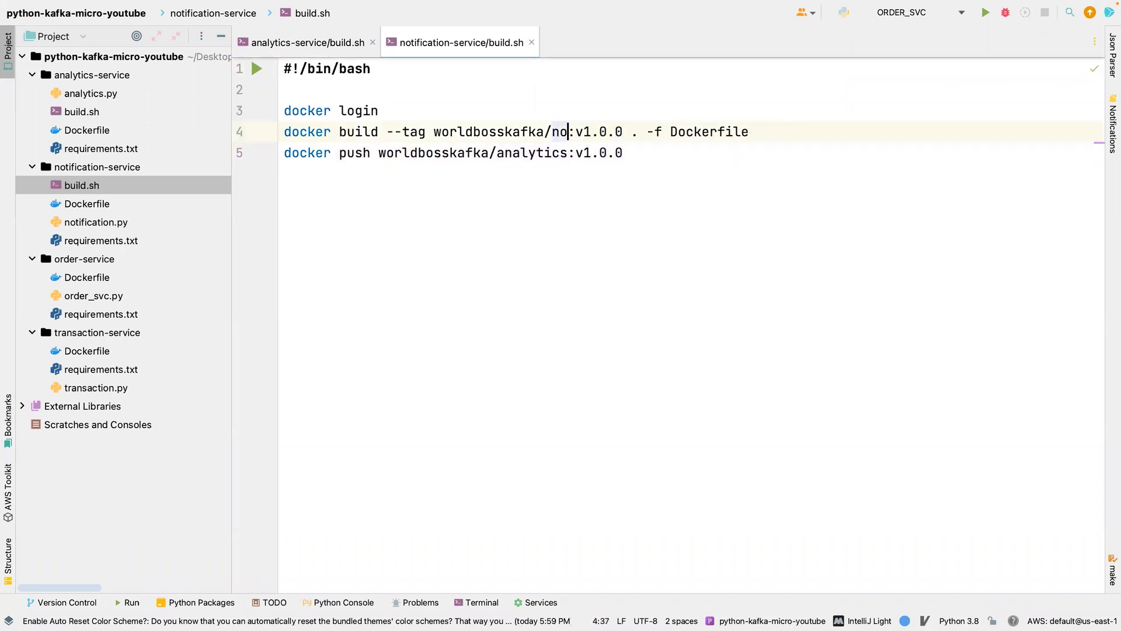
{"action": "type", "text": "otification"}
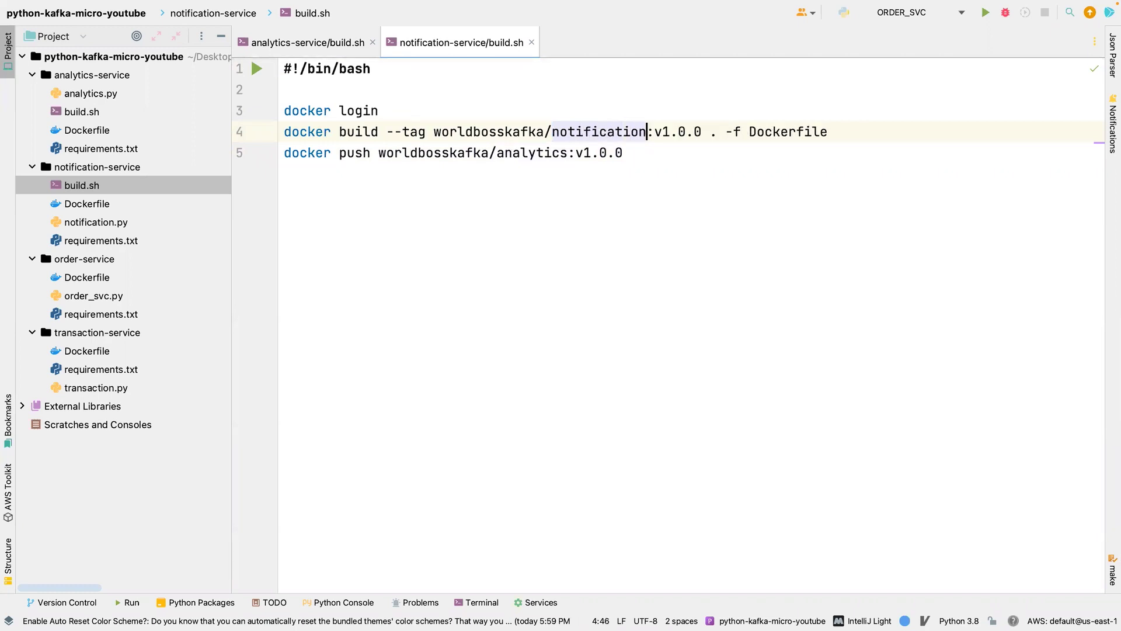
{"action": "double_click", "coordinate": [538, 155]}
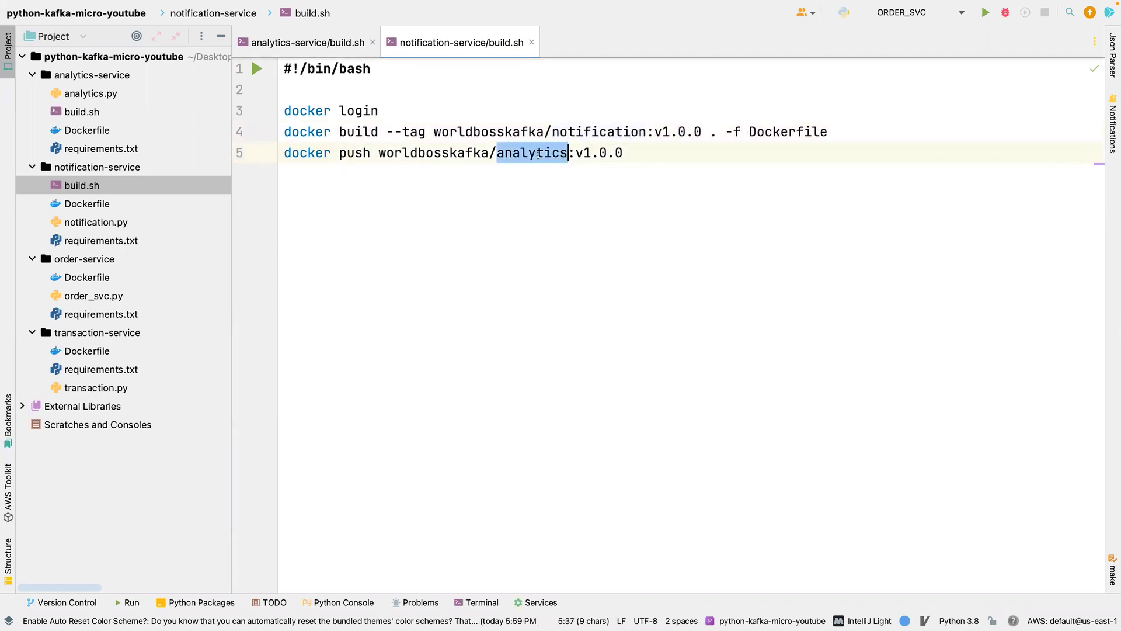
{"action": "type", "text": "noti"}
{"action": "key", "text": "Return"}
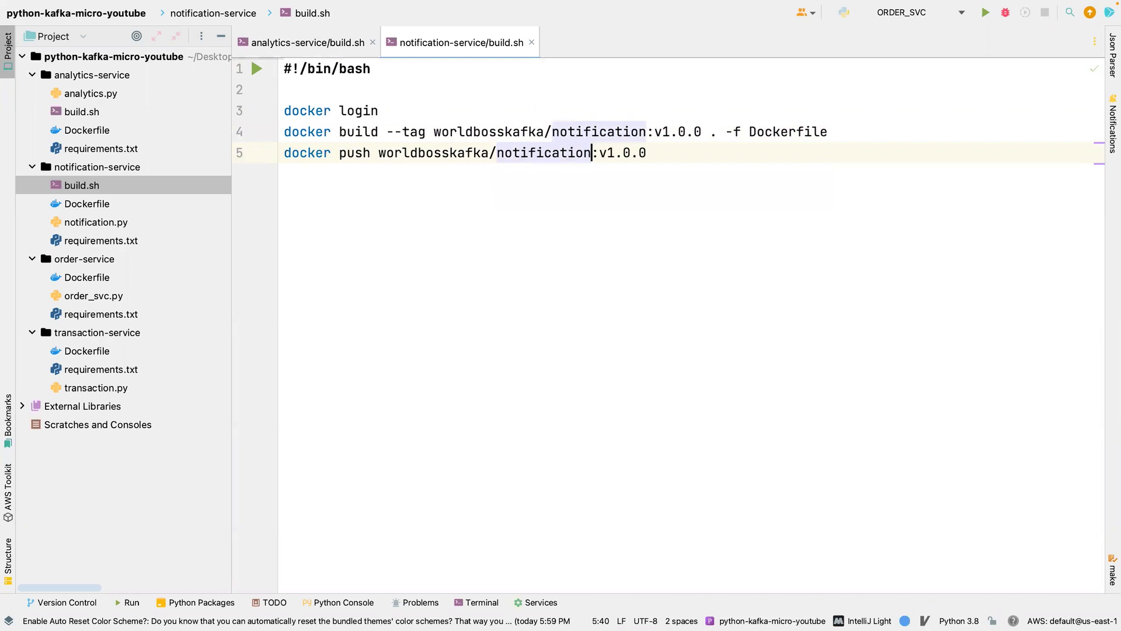
Create build.sh in order-service and paste the copied docker script
{"action": "left_click", "coordinate": [78, 259]}
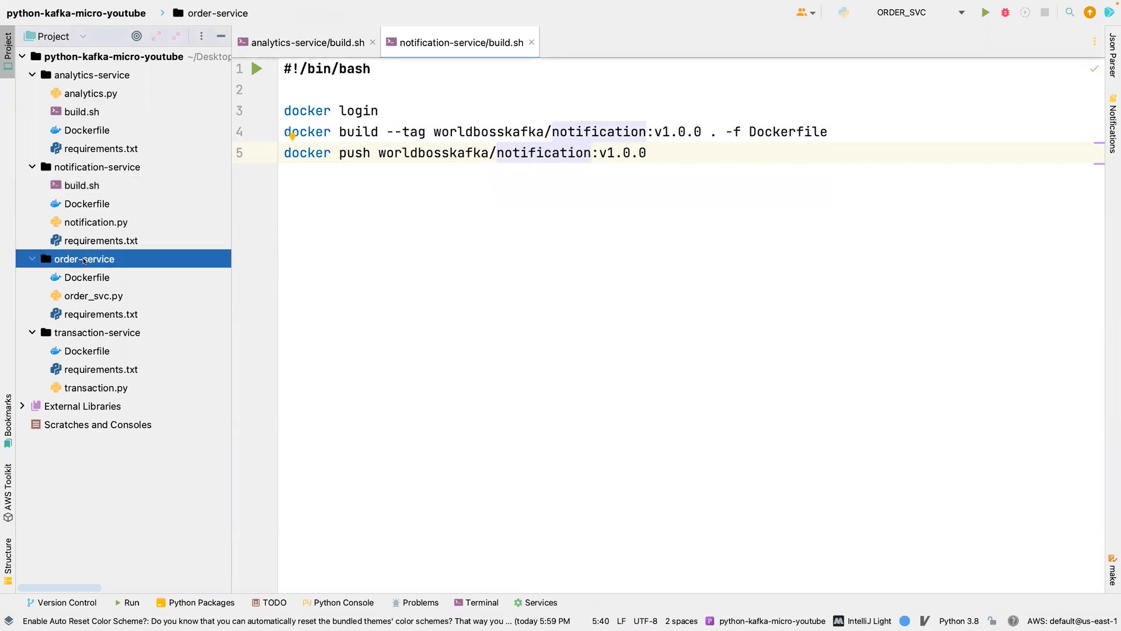
{"action": "right_click", "coordinate": [84, 260]}
{"action": "mouse_move", "coordinate": [119, 11]}
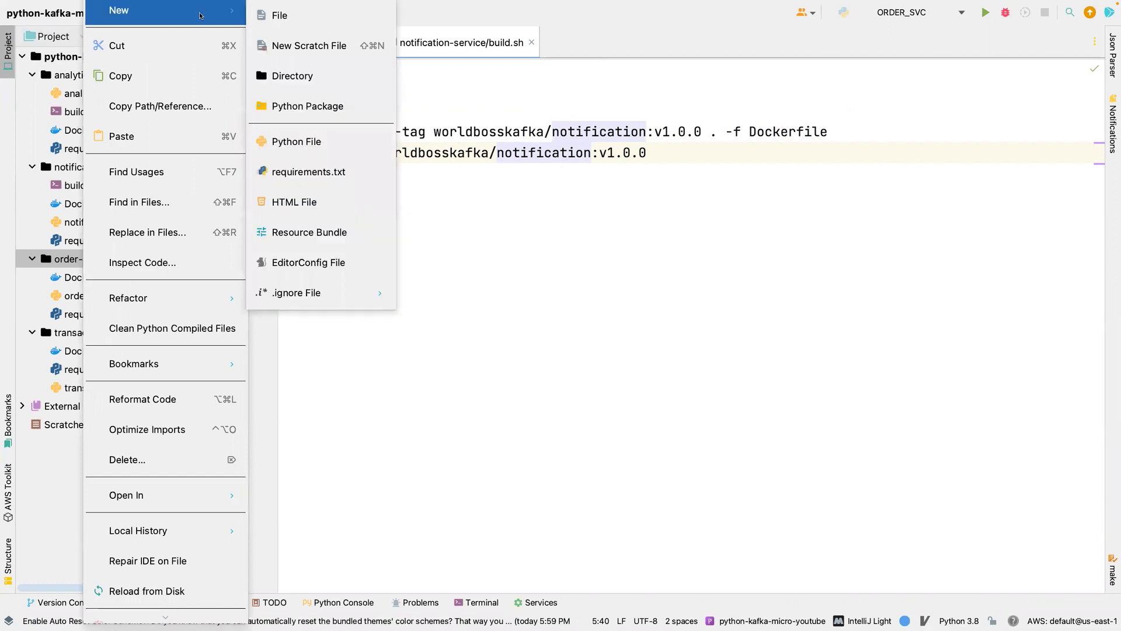
{"action": "left_click", "coordinate": [279, 15]}
{"action": "type", "text": "bu"}
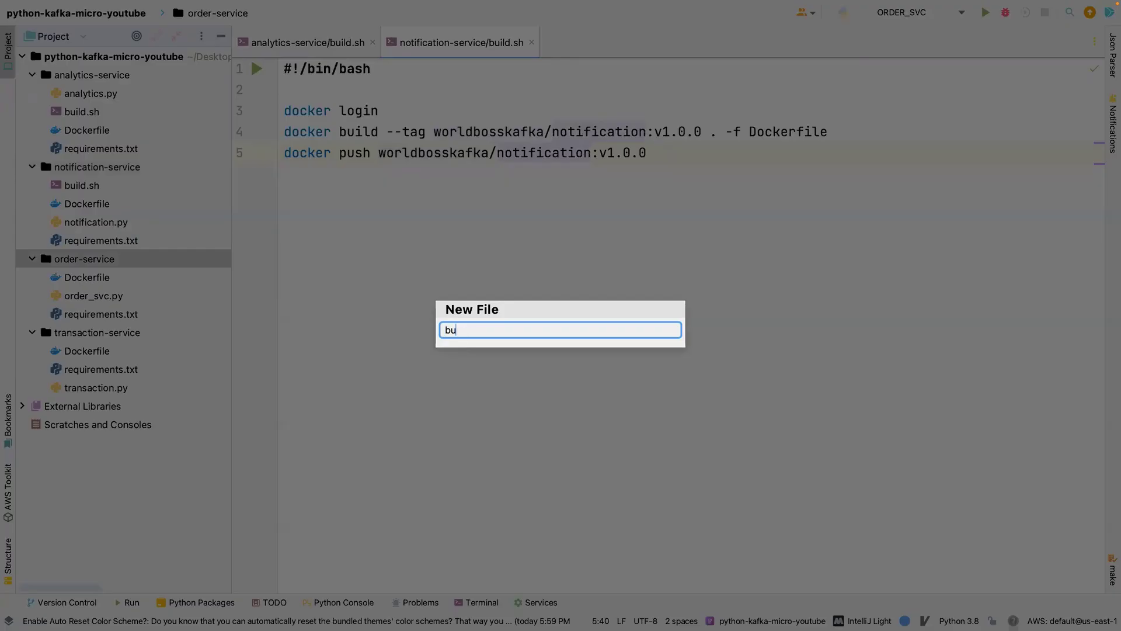
{"action": "type", "text": "ild.sh"}
{"action": "key", "text": "Return"}
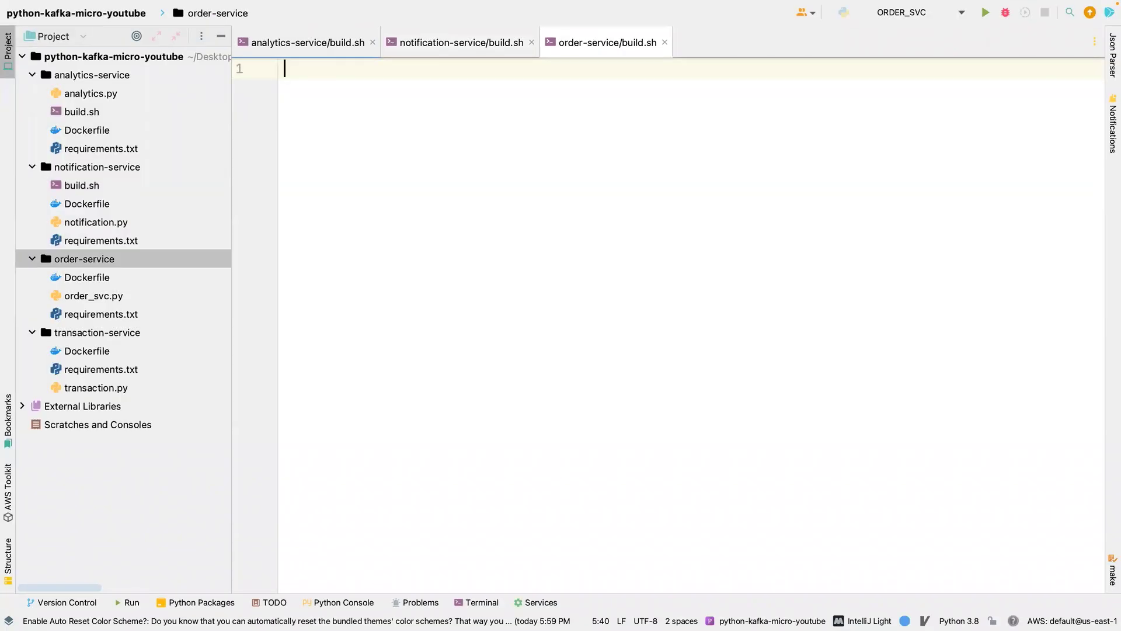
{"action": "key", "text": "ctrl+v"}
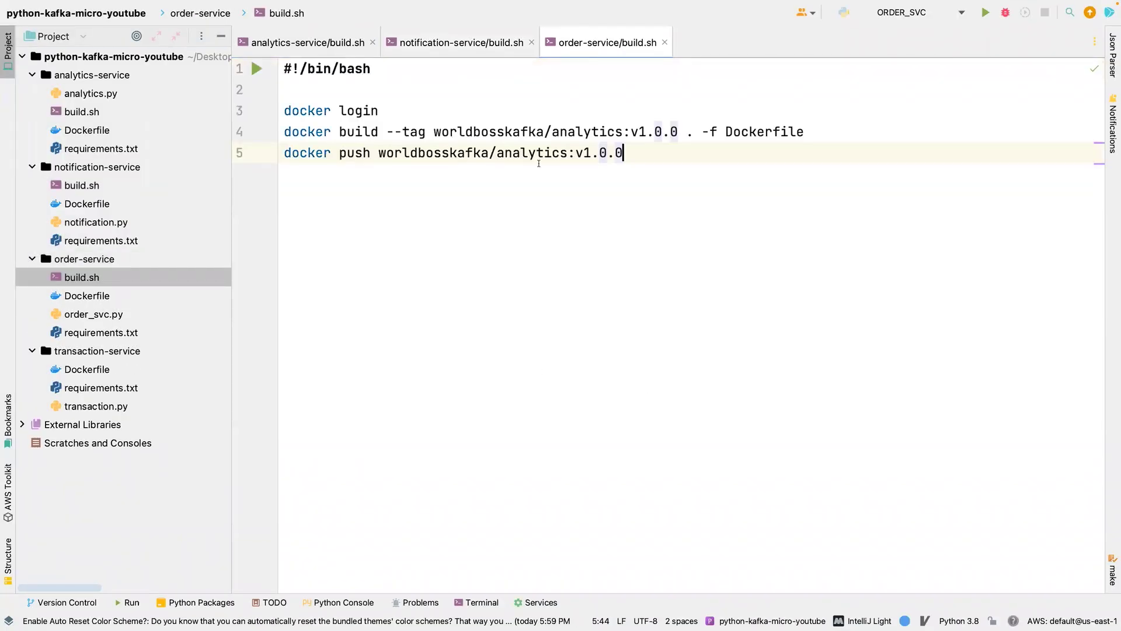
Retag the build and push lines to worldbosskafka/orders:v1.0.0
{"action": "double_click", "coordinate": [580, 132]}
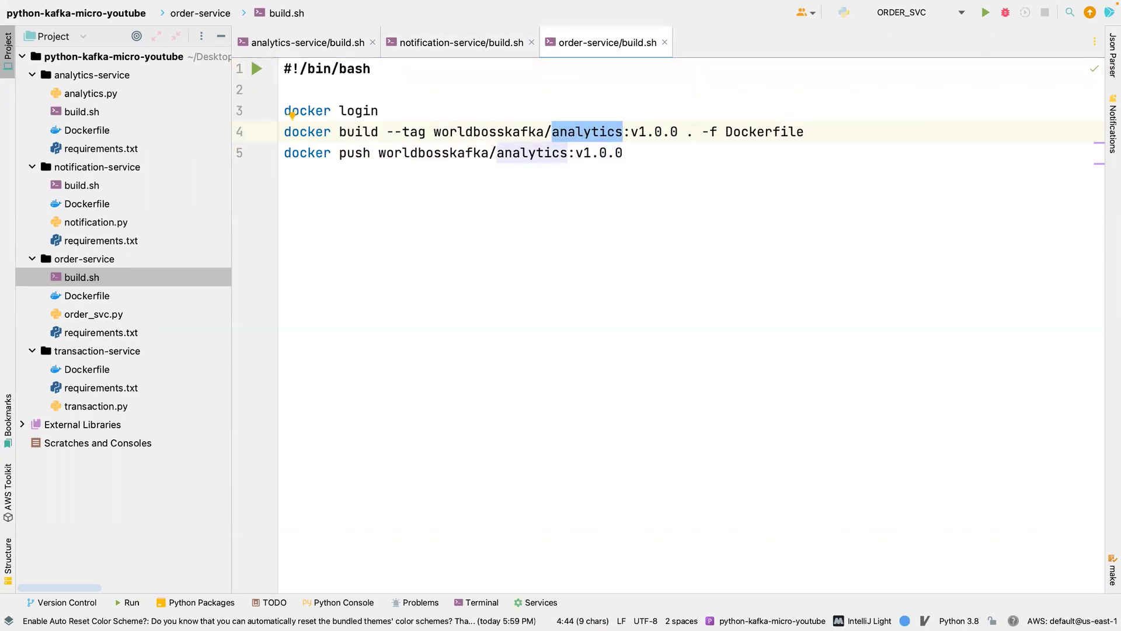
{"action": "type", "text": "orders"}
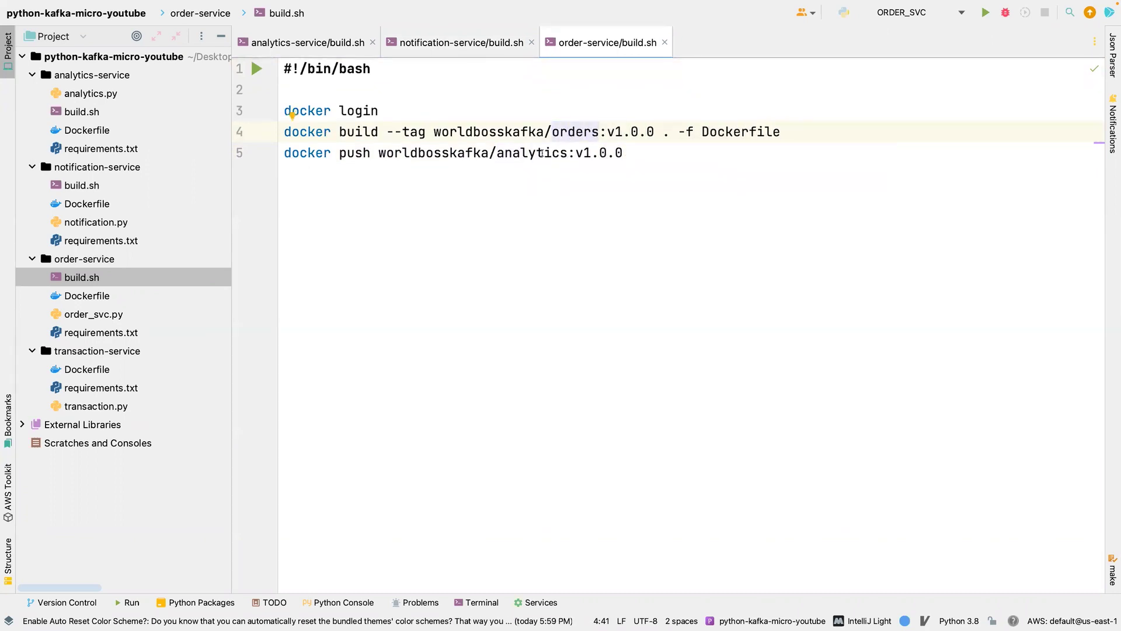
{"action": "double_click", "coordinate": [525, 153]}
{"action": "type", "text": "o"}
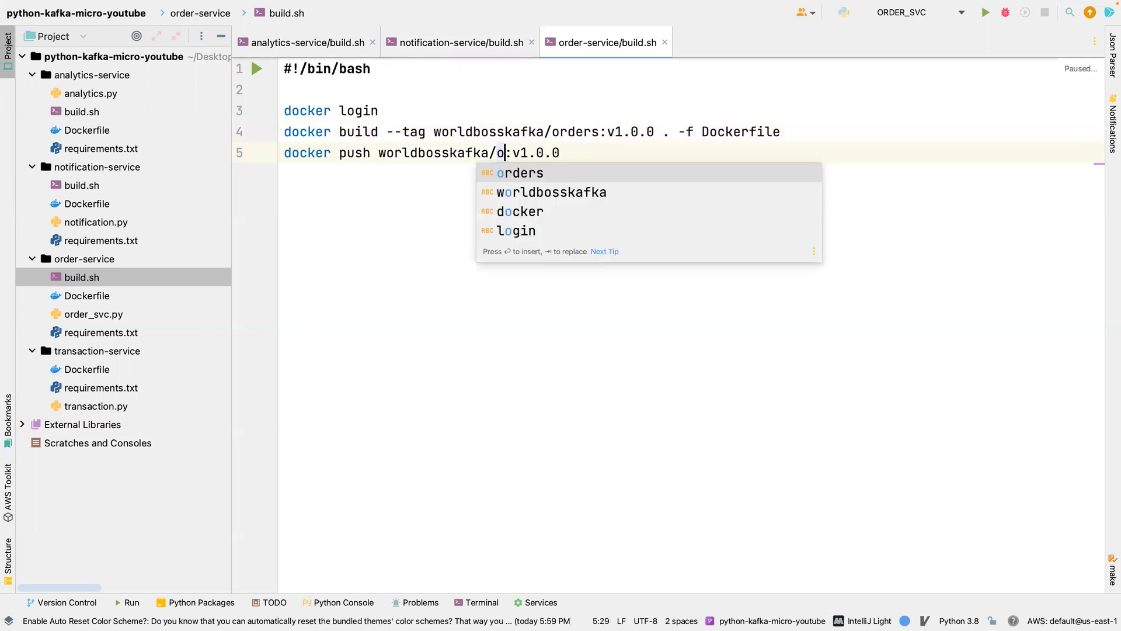
{"action": "key", "text": "Return"}
{"action": "left_click", "coordinate": [625, 156]}
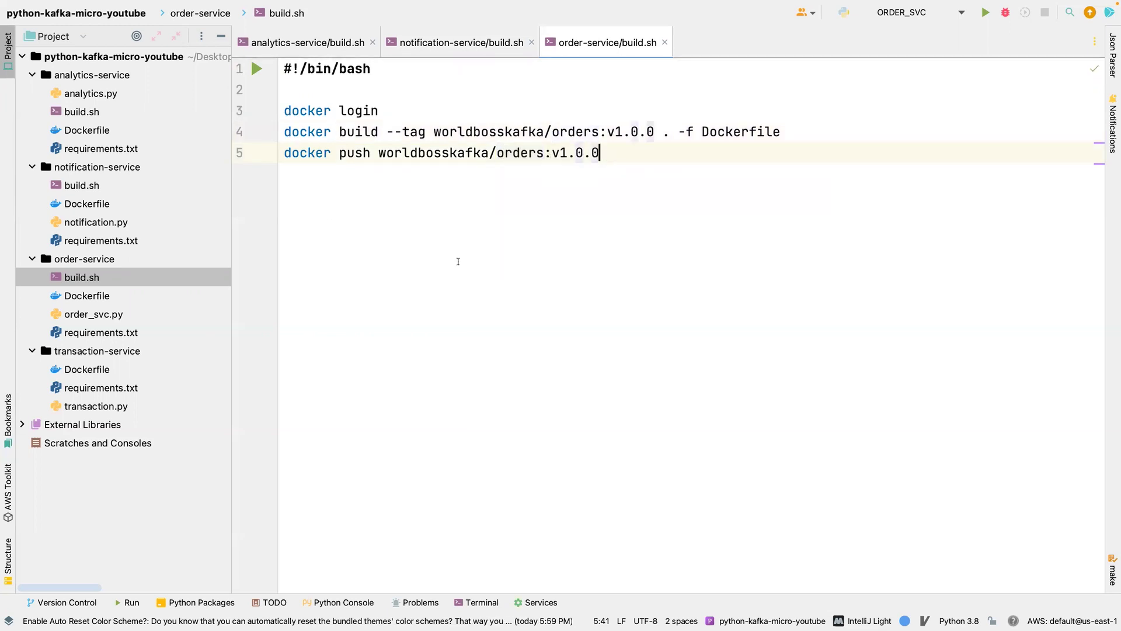
Create build.sh in transaction-service and paste the five-line docker script
{"action": "left_click", "coordinate": [85, 354]}
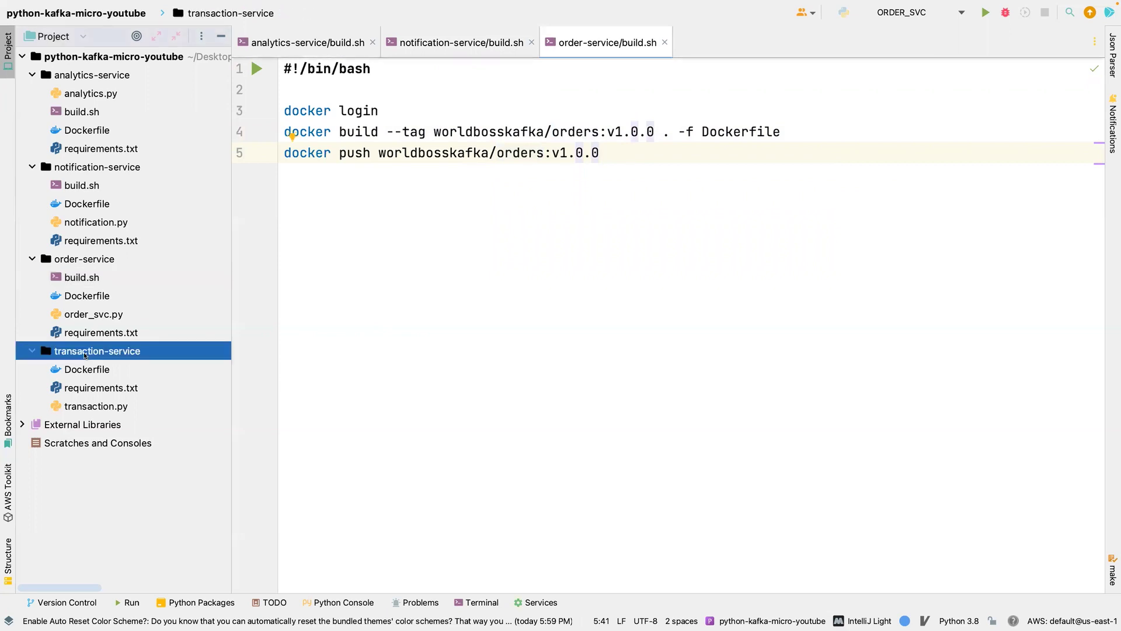
{"action": "right_click", "coordinate": [87, 351]}
{"action": "mouse_move", "coordinate": [120, 11]}
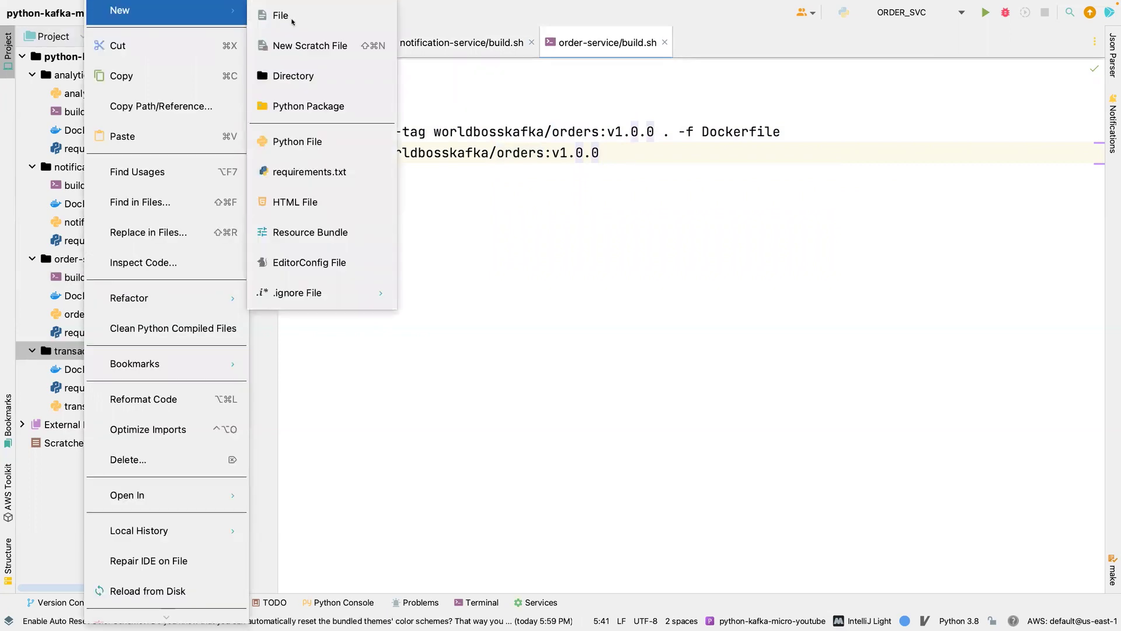
{"action": "left_click", "coordinate": [291, 20]}
{"action": "type", "text": "b"}
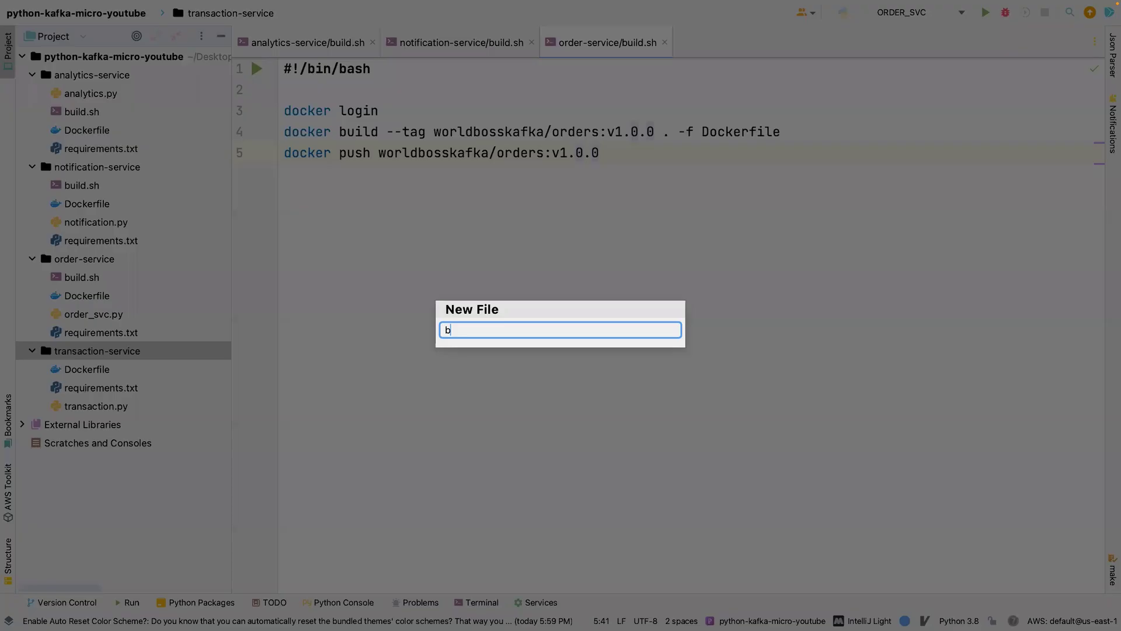
{"action": "type", "text": "uild.sh"}
{"action": "key", "text": "Return"}
{"action": "type", "text": "#!/bin/bash  docker login docker build --tag worldbosskafka/analytics:v1.0.0 . -f Dockerfile docker push worldbosskafka/analytics:v1.0.0"}
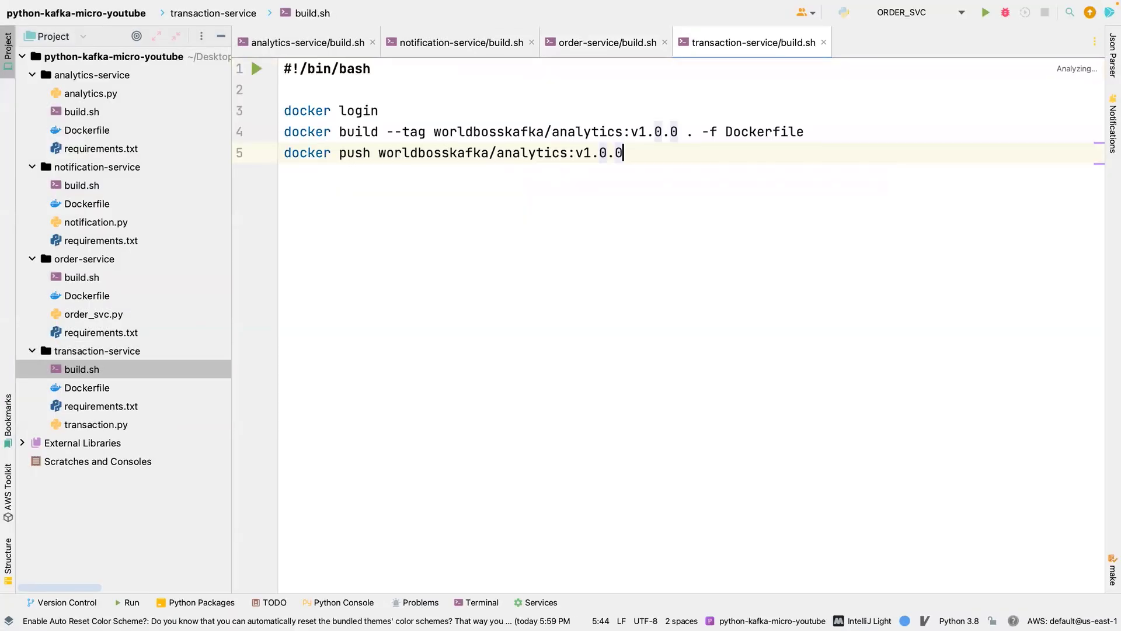
Retag the build and push lines to worldbosskafka/transaction:v1.0.0
{"action": "double_click", "coordinate": [578, 131]}
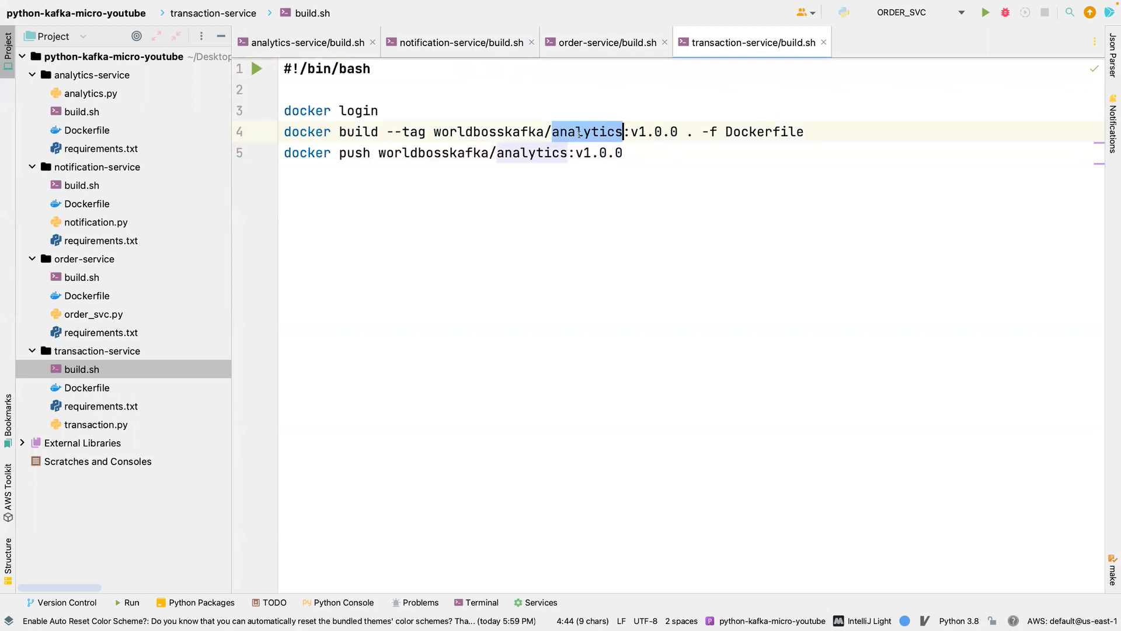
{"action": "type", "text": "tran"}
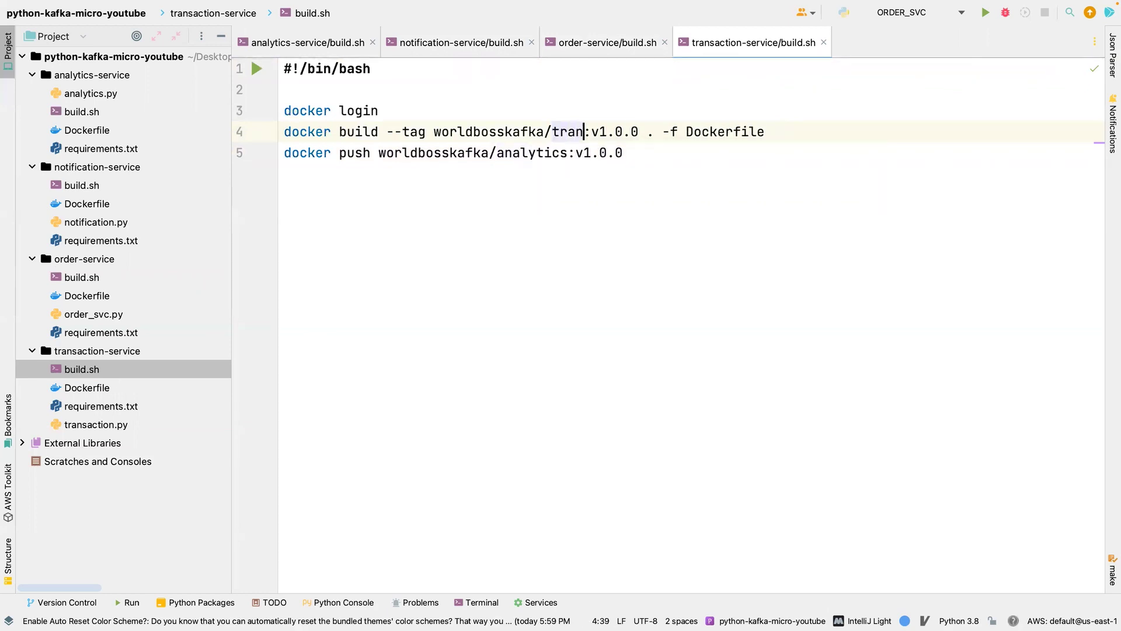
{"action": "type", "text": "saction"}
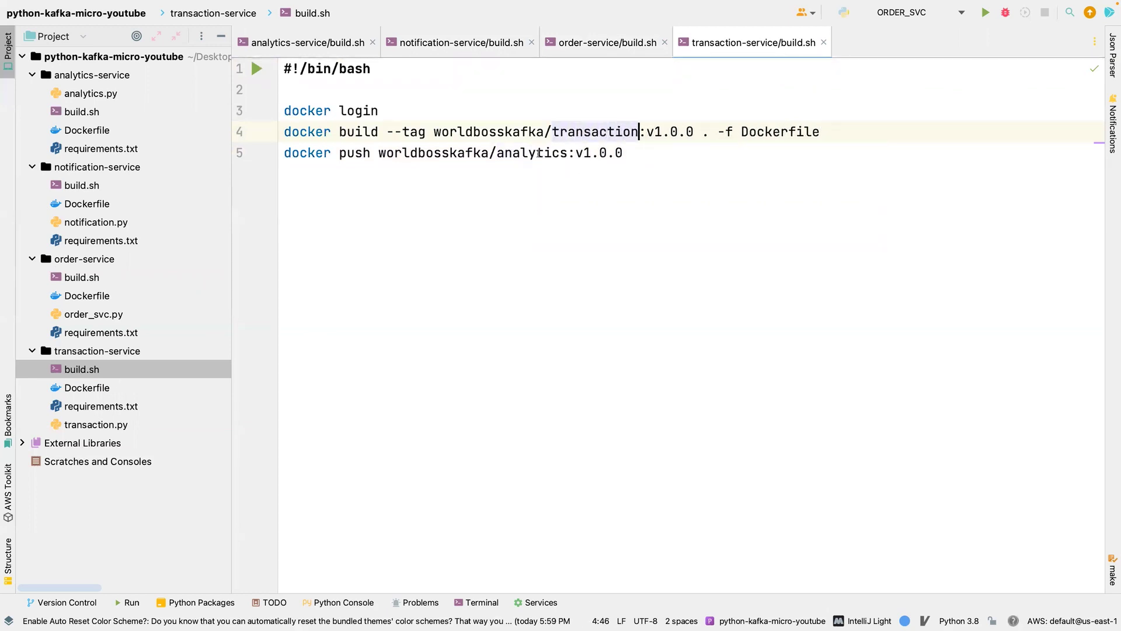
{"action": "double_click", "coordinate": [538, 153]}
{"action": "type", "text": "tran"}
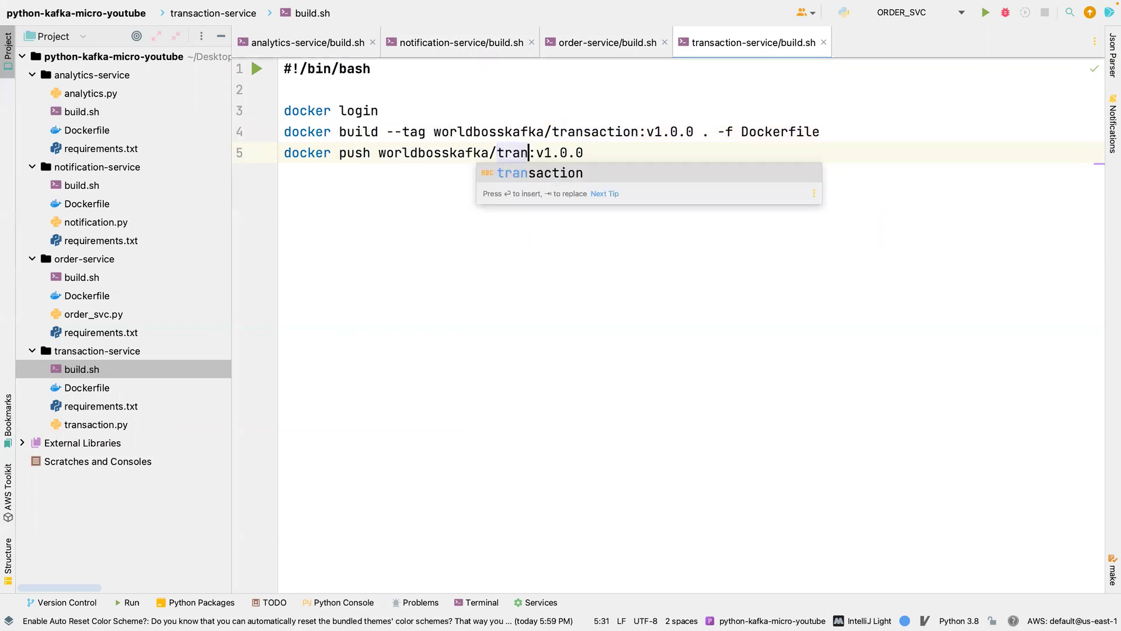
{"action": "key", "text": "Return"}
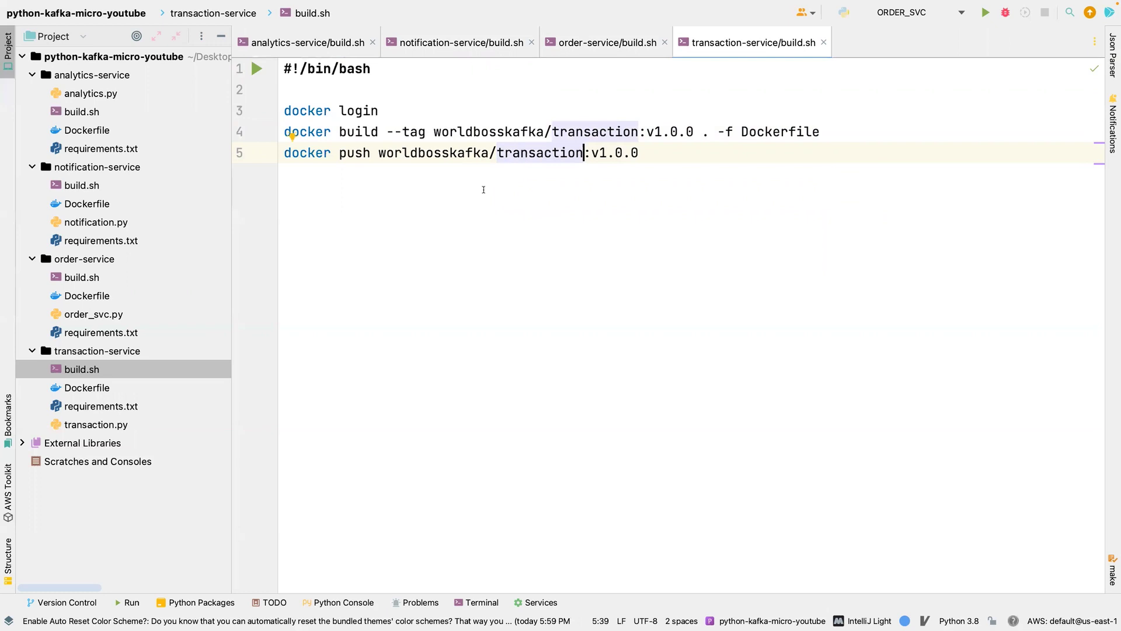
{"action": "left_click", "coordinate": [297, 45]}
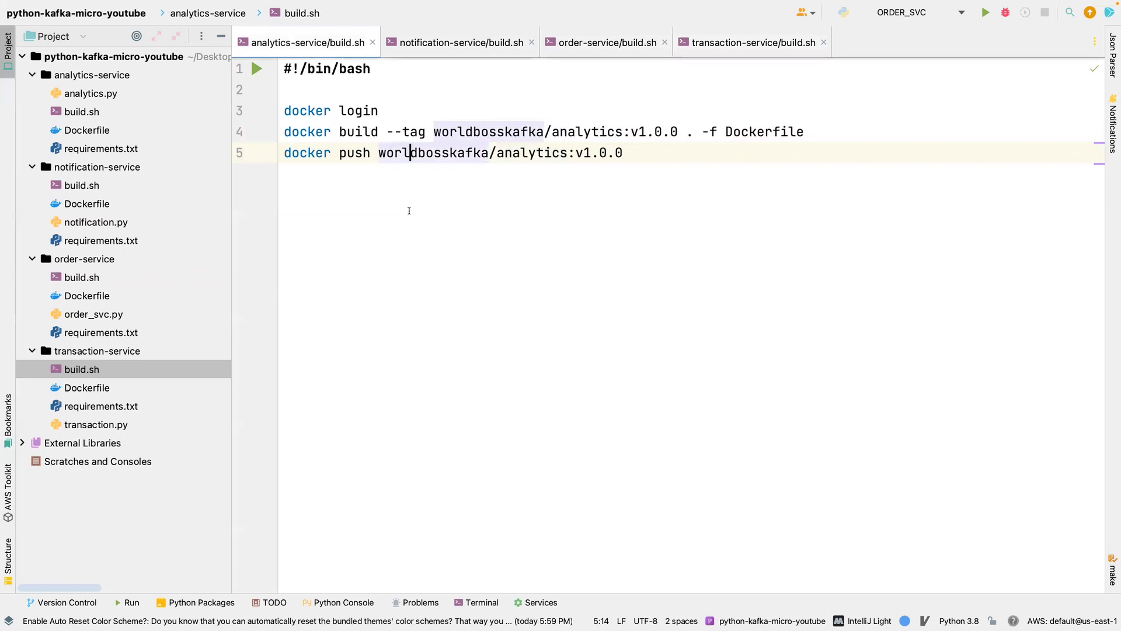
{"action": "key", "text": "ctrl+Right"}
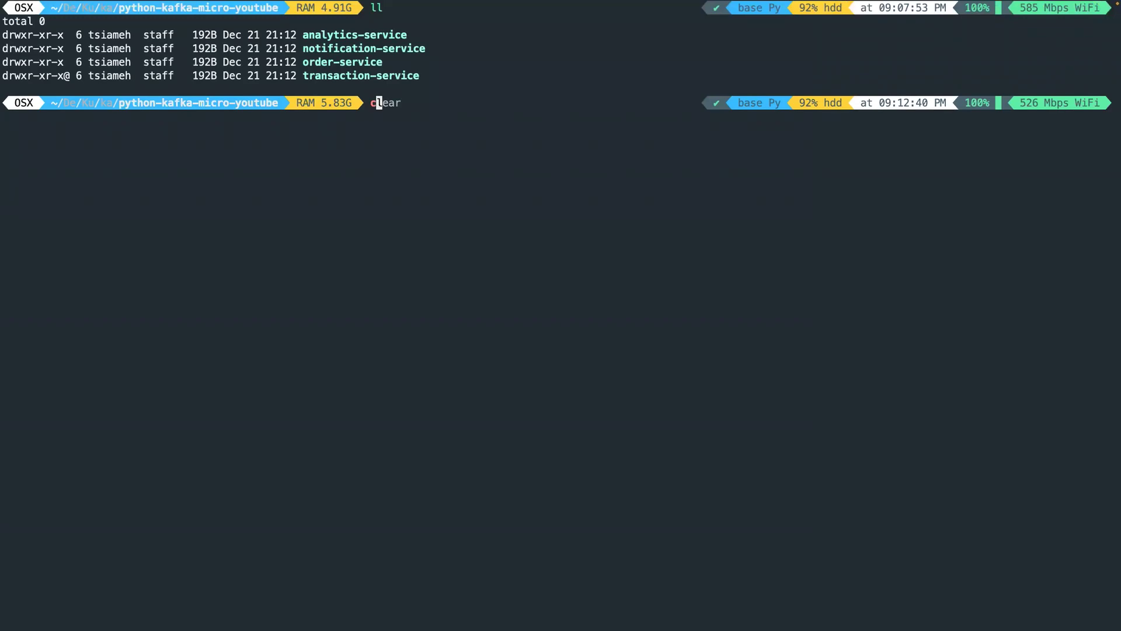
{"action": "type", "text": "d"}
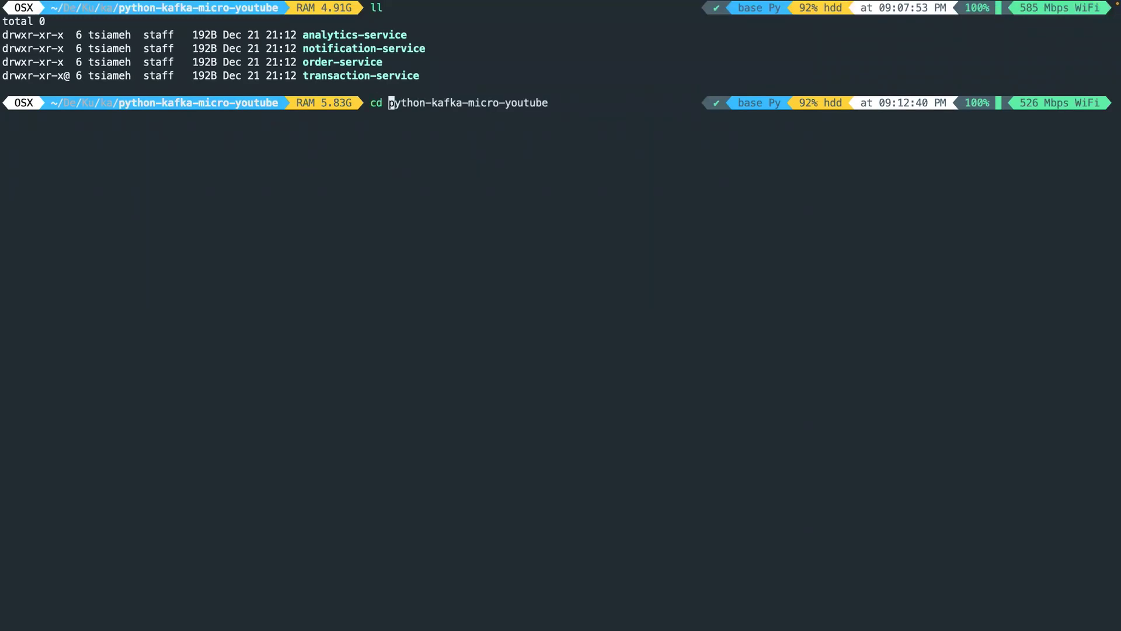
{"action": "type", "text": " analy"}
Enter analytics-service and make build.sh executable with chmod +x
{"action": "key", "text": "Tab"}
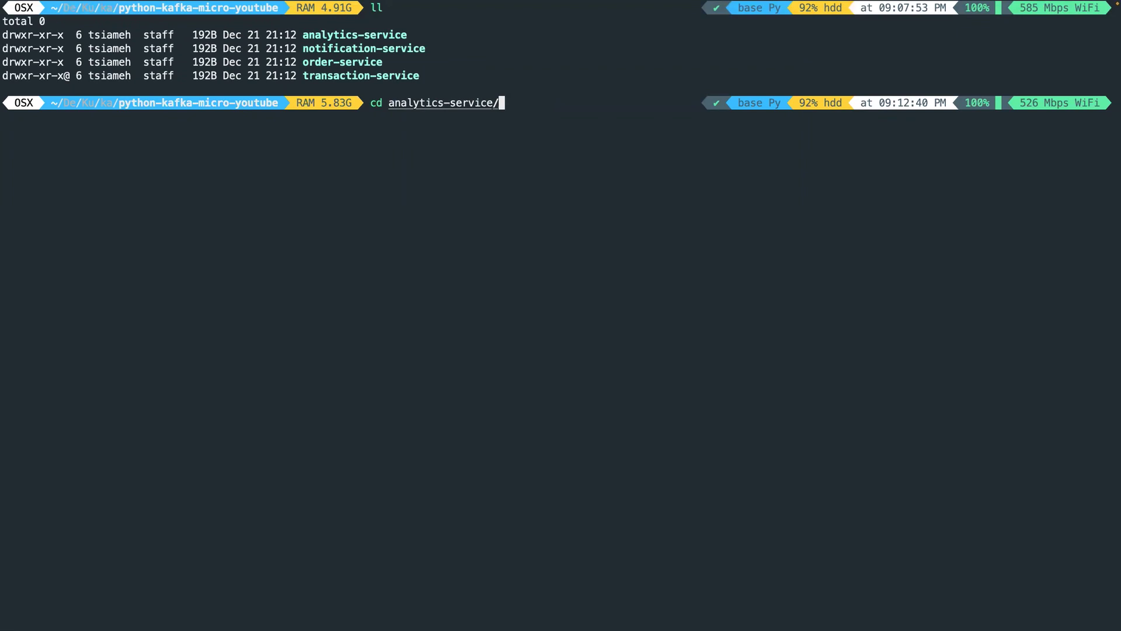
{"action": "key", "text": "Return"}
{"action": "type", "text": "ll"}
{"action": "key", "text": "Return"}
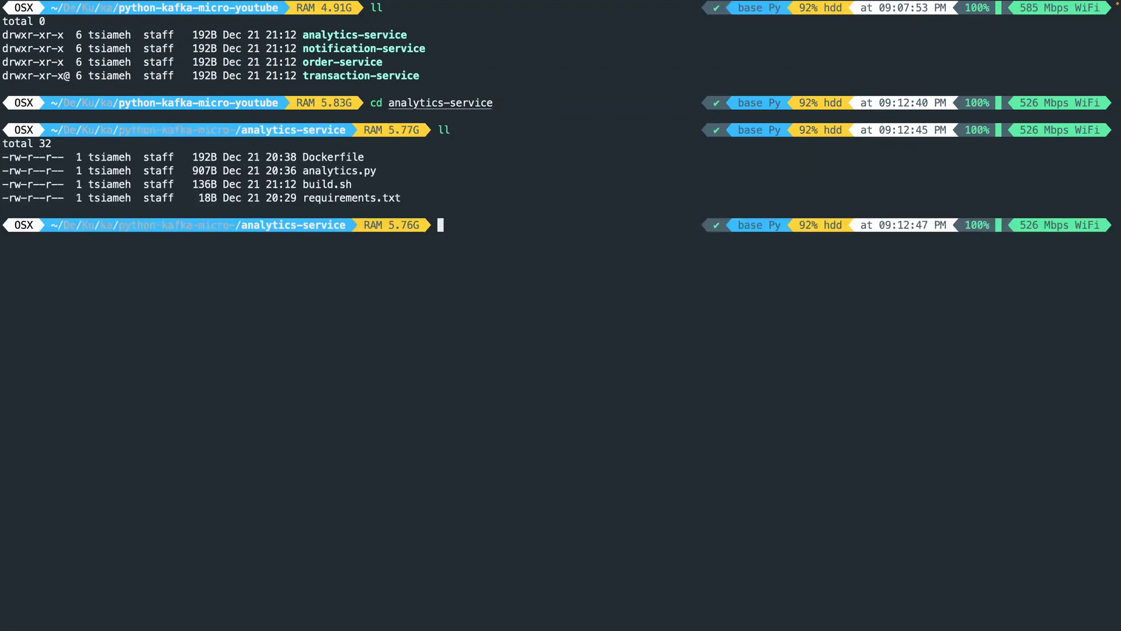
{"action": "type", "text": "chm"}
{"action": "key", "text": "Right"}
{"action": "key", "text": "Left"}
{"action": "key", "text": "Left"}
{"action": "key", "text": "Left"}
{"action": "key", "text": "BackSpace"}
{"action": "key", "text": "BackSpace"}
{"action": "key", "text": "BackSpace"}
{"action": "type", "text": "build"}
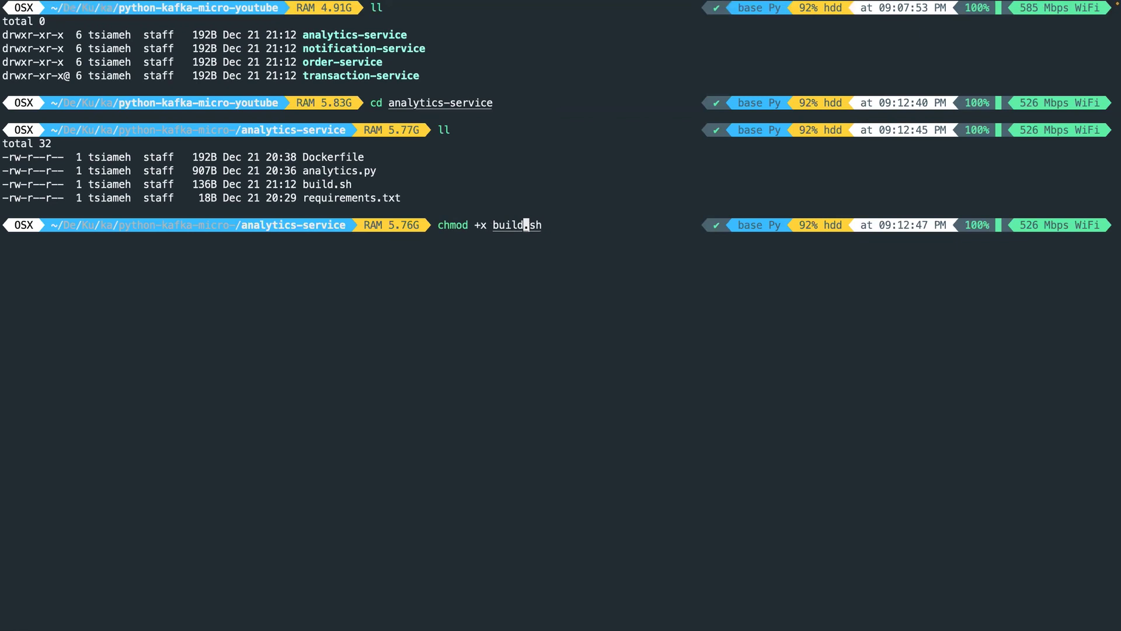
{"action": "key", "text": "End"}
{"action": "key", "text": "Return"}
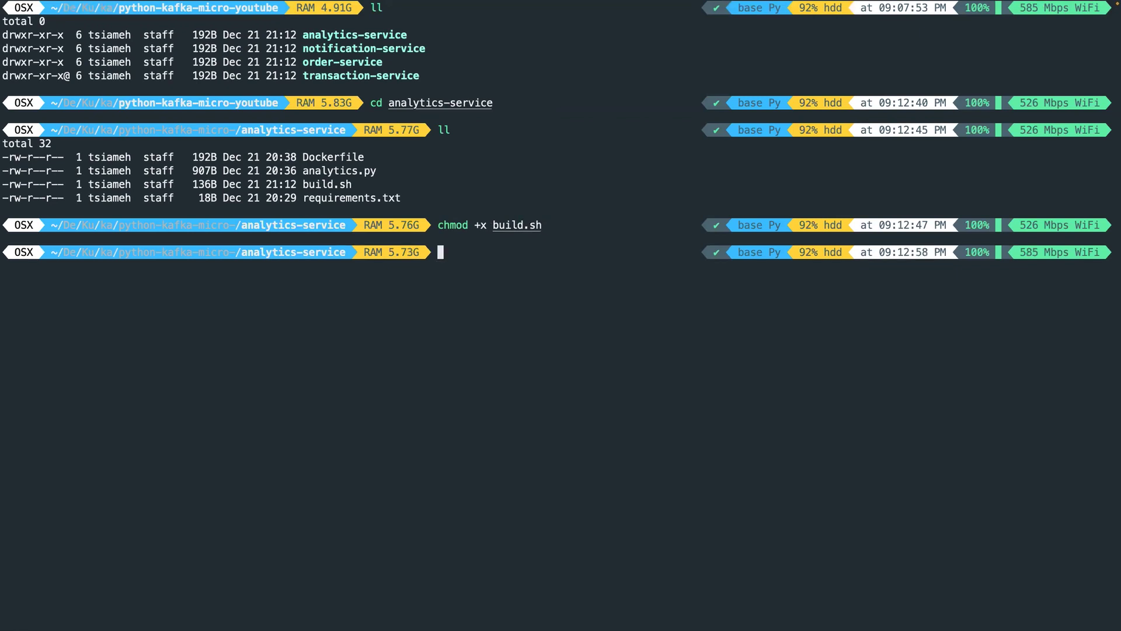
{"action": "type", "text": "./b"}
Run ./build.sh and confirm worldbosskafka/analytics v1.0.0 in the docker images list
{"action": "key", "text": "Tab"}
{"action": "key", "text": "Return"}
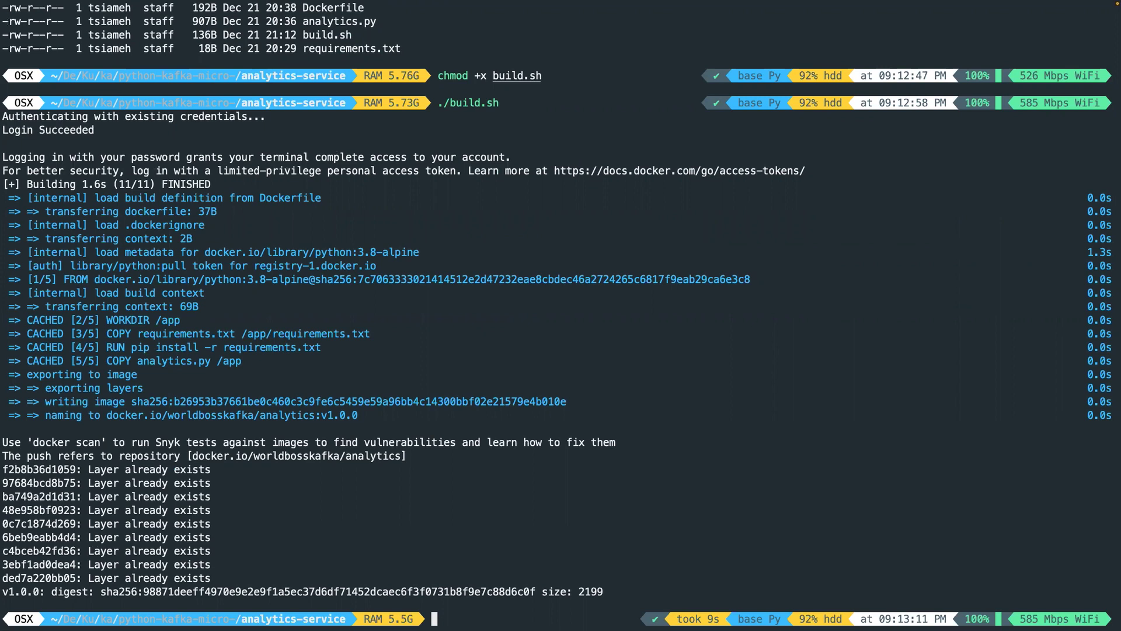
{"action": "type", "text": "docker images"}
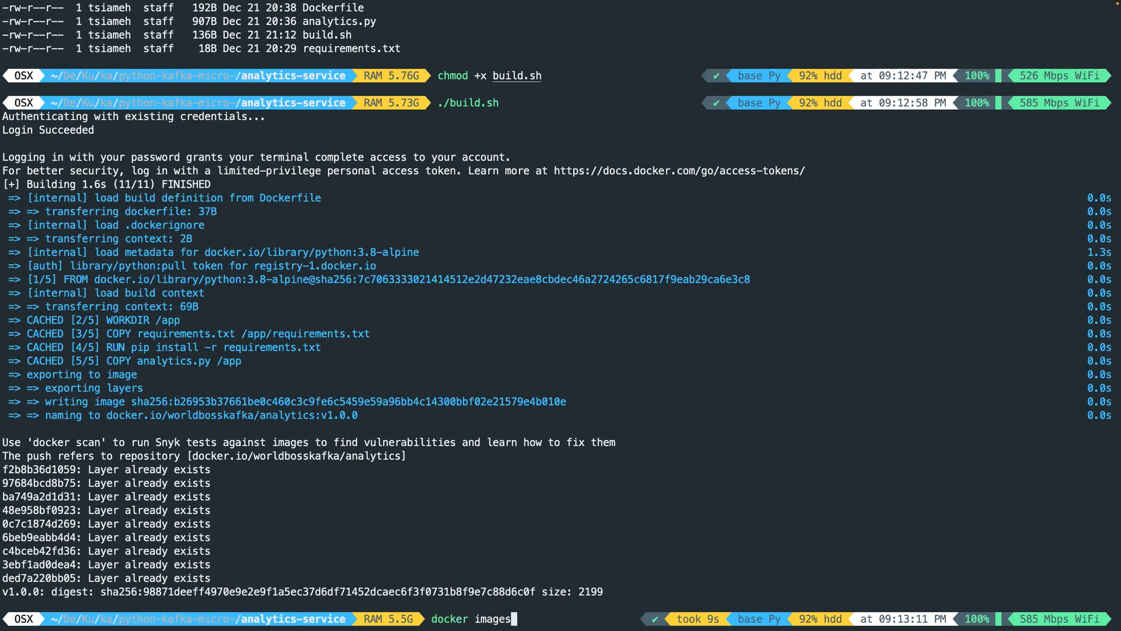
{"action": "key", "text": "Return"}
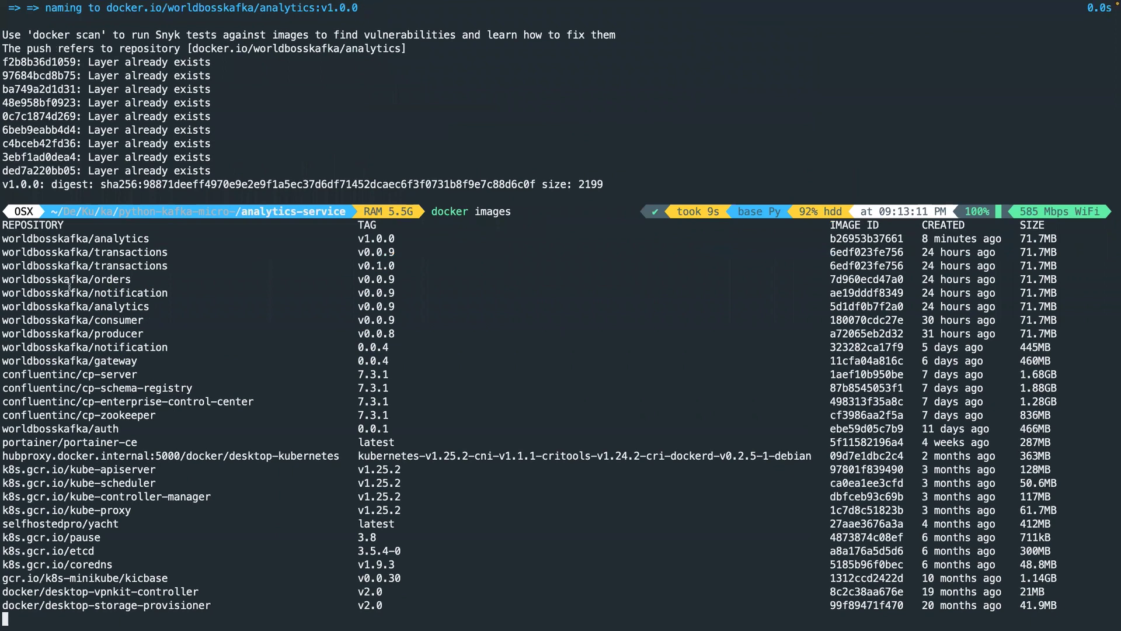
{"action": "left_click_drag", "start_coordinate": [2, 225], "coordinate": [1057, 228]}
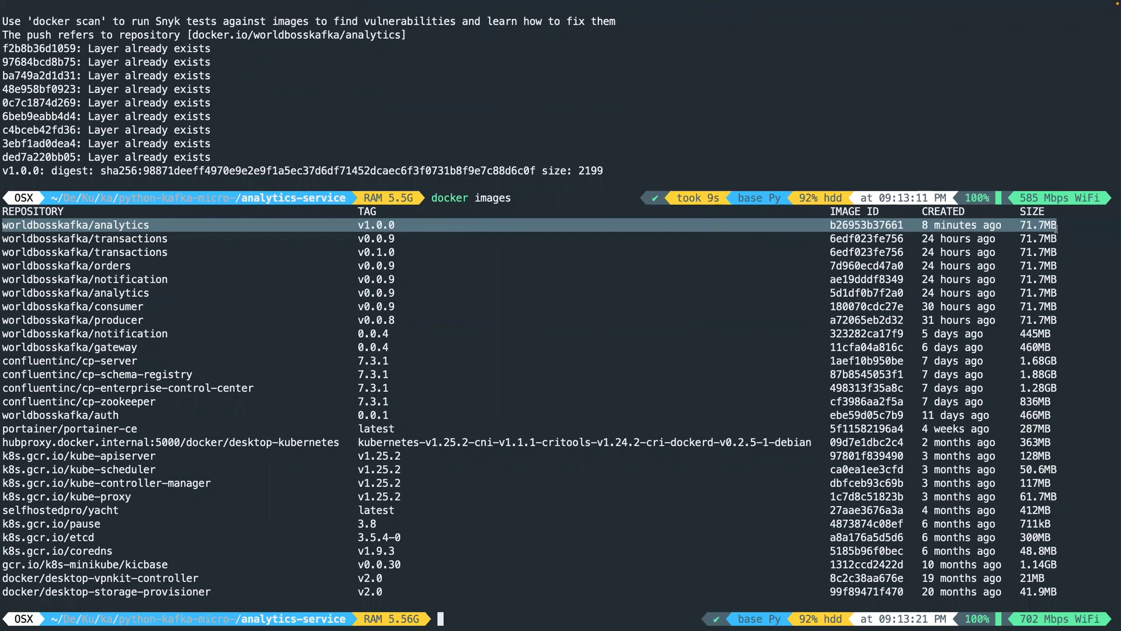
{"action": "left_click_drag", "start_coordinate": [358, 224], "coordinate": [396, 225]}
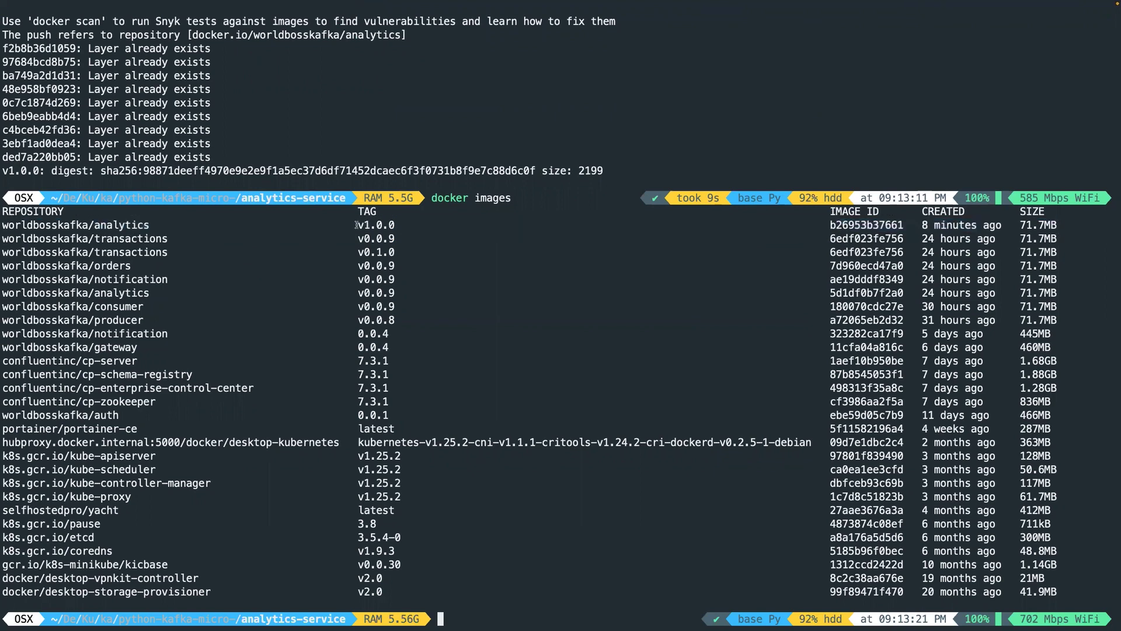
{"action": "left_click", "coordinate": [396, 226]}
{"action": "type", "text": "cd "}
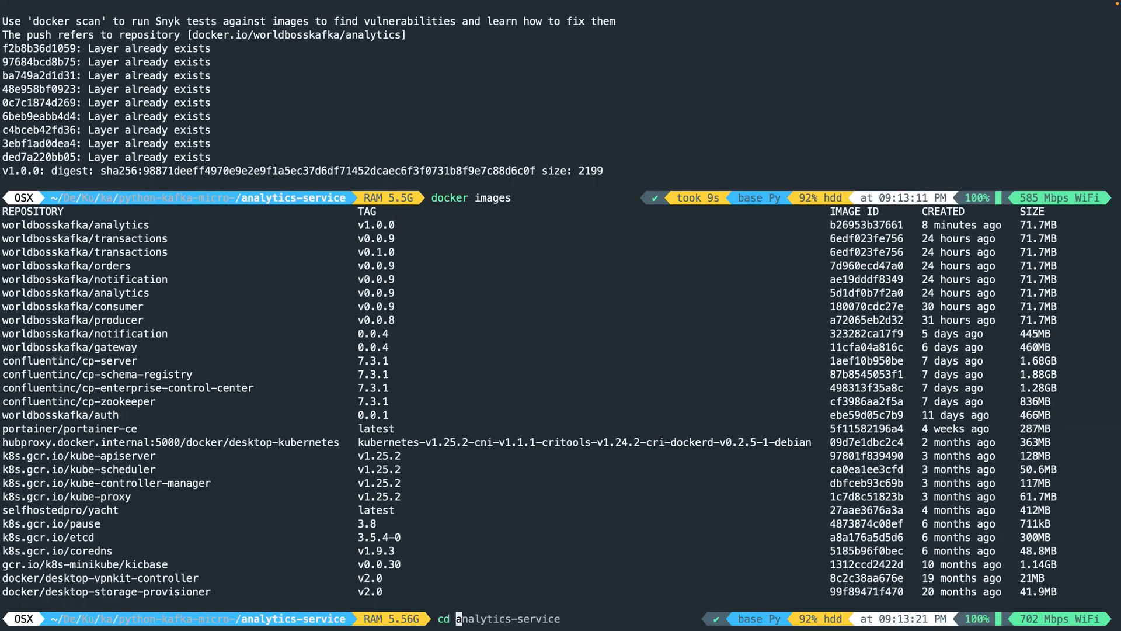
{"action": "type", "text": ".."}
Move into notification-service and make its build.sh executable
{"action": "key", "text": "Return"}
{"action": "type", "text": "ll"}
{"action": "key", "text": "Return"}
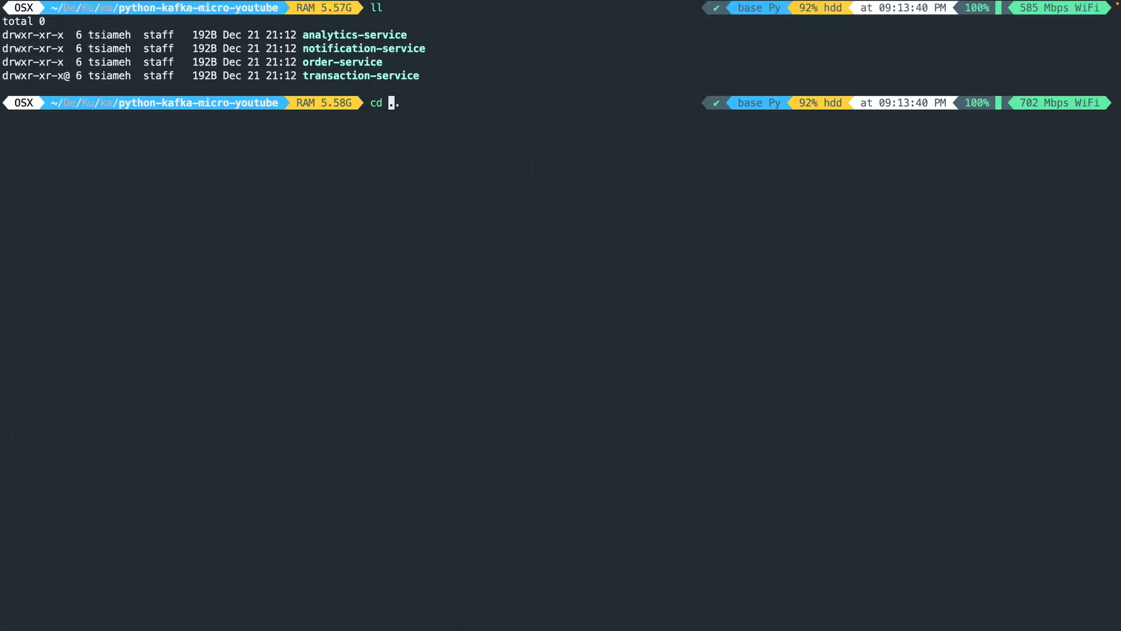
{"action": "type", "text": "noti"}
{"action": "key", "text": "Tab"}
{"action": "key", "text": "Return"}
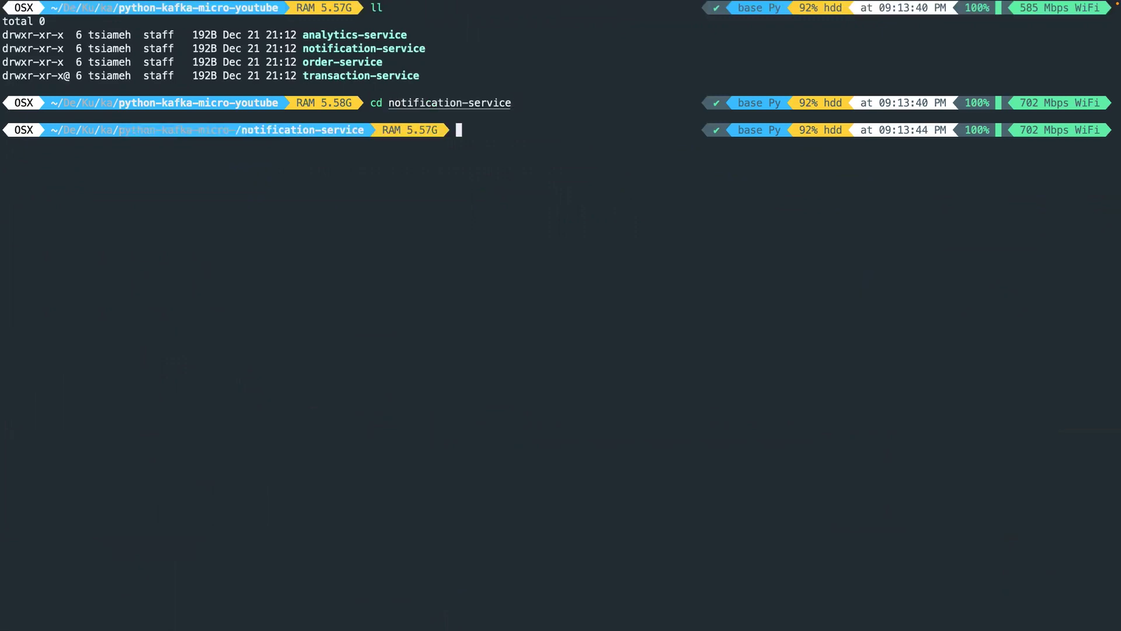
{"action": "type", "text": "ll"}
{"action": "key", "text": "Return"}
{"action": "type", "text": "ch"}
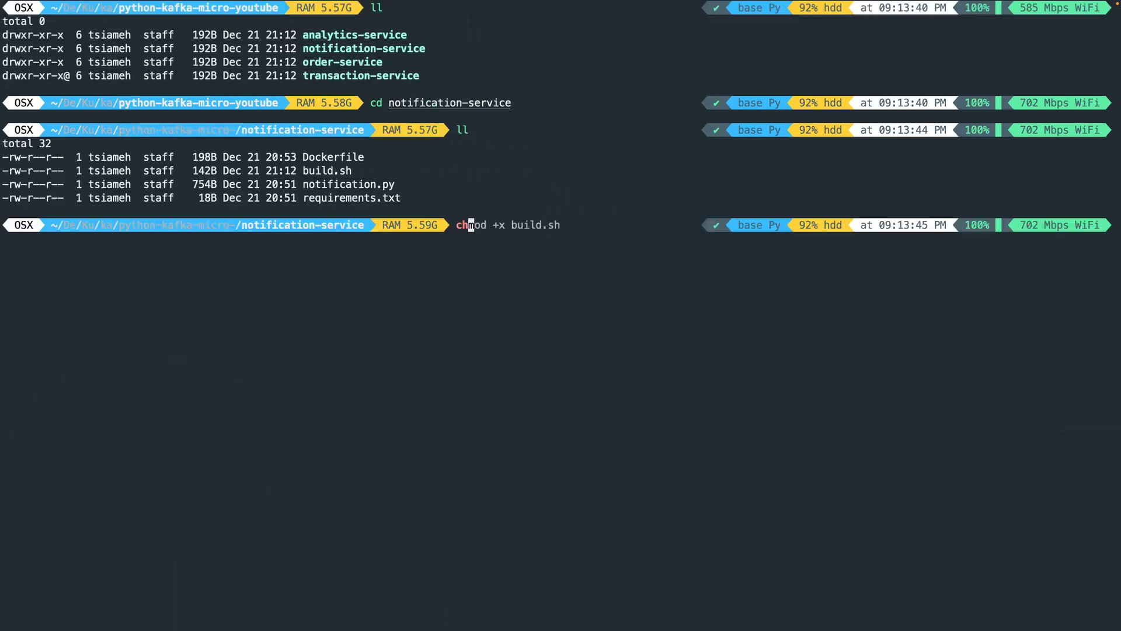
{"action": "key", "text": "Right"}
{"action": "key", "text": "Return"}
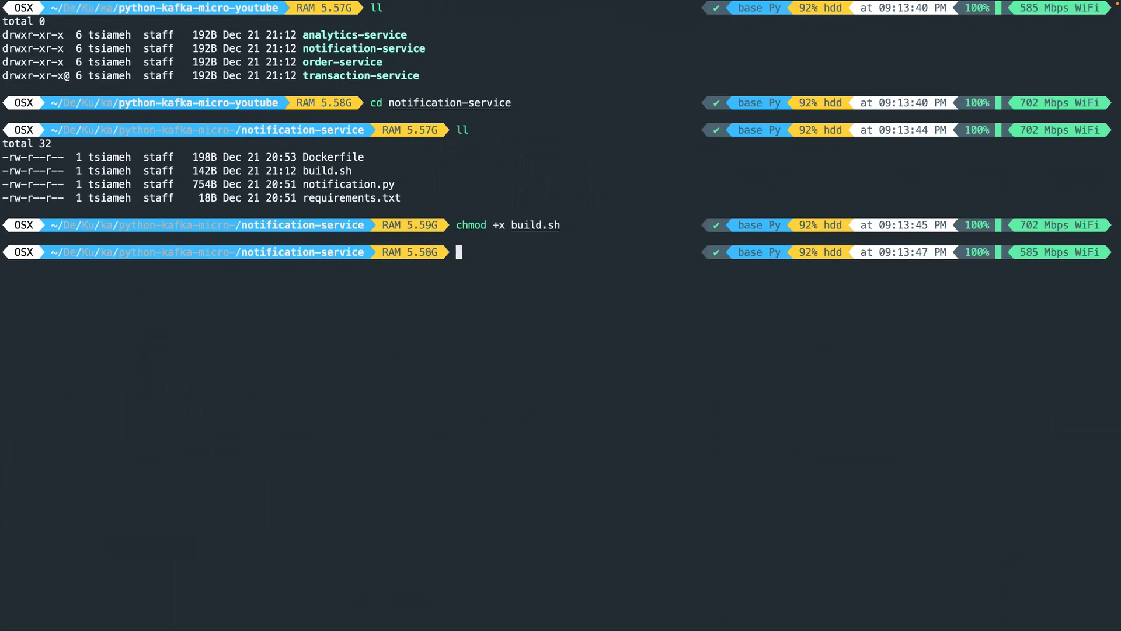
{"action": "type", "text": "./"}
Run ./build.sh and confirm the notification v1.0.0 image in docker images
{"action": "key", "text": "Right"}
{"action": "key", "text": "Return"}
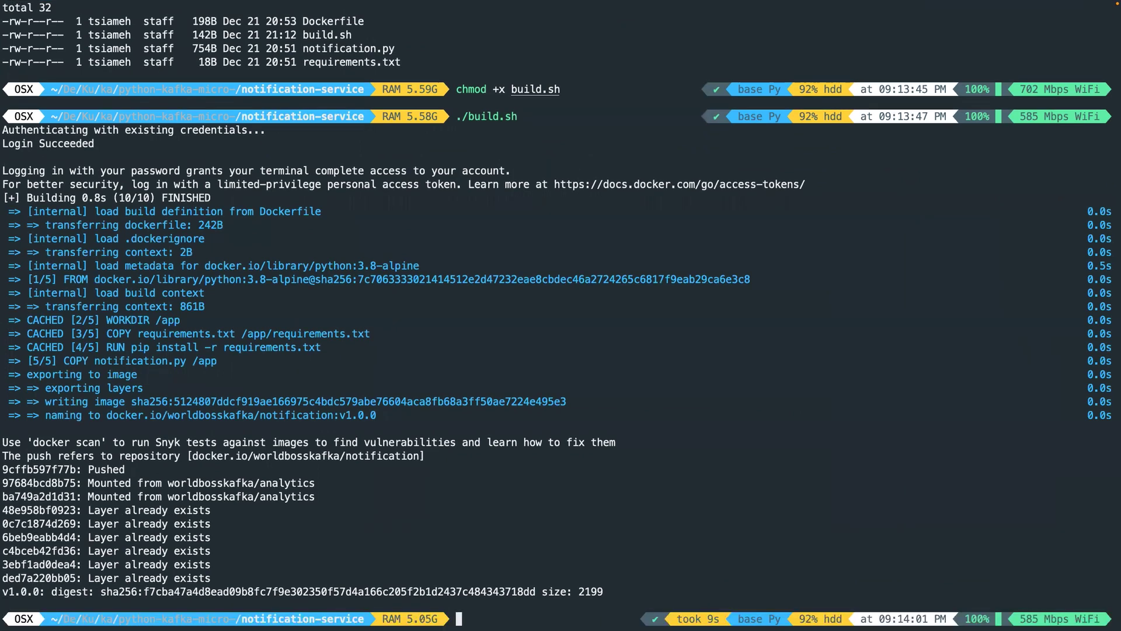
{"action": "type", "text": "docker images"}
{"action": "key", "text": "Return"}
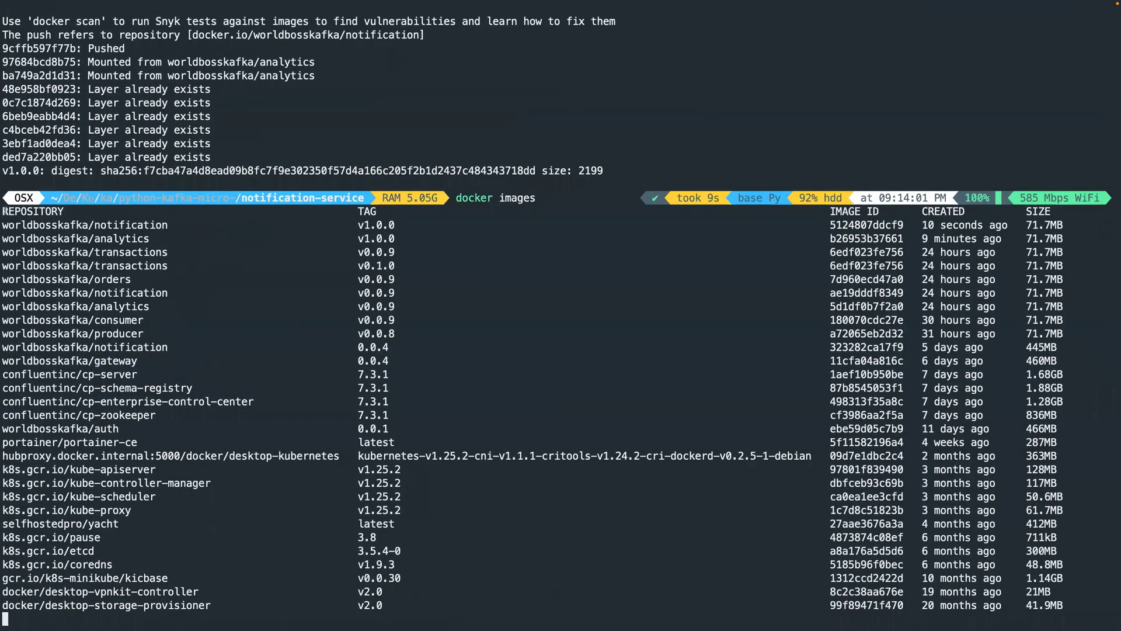
{"action": "left_click_drag", "start_coordinate": [1, 210], "coordinate": [1062, 210]}
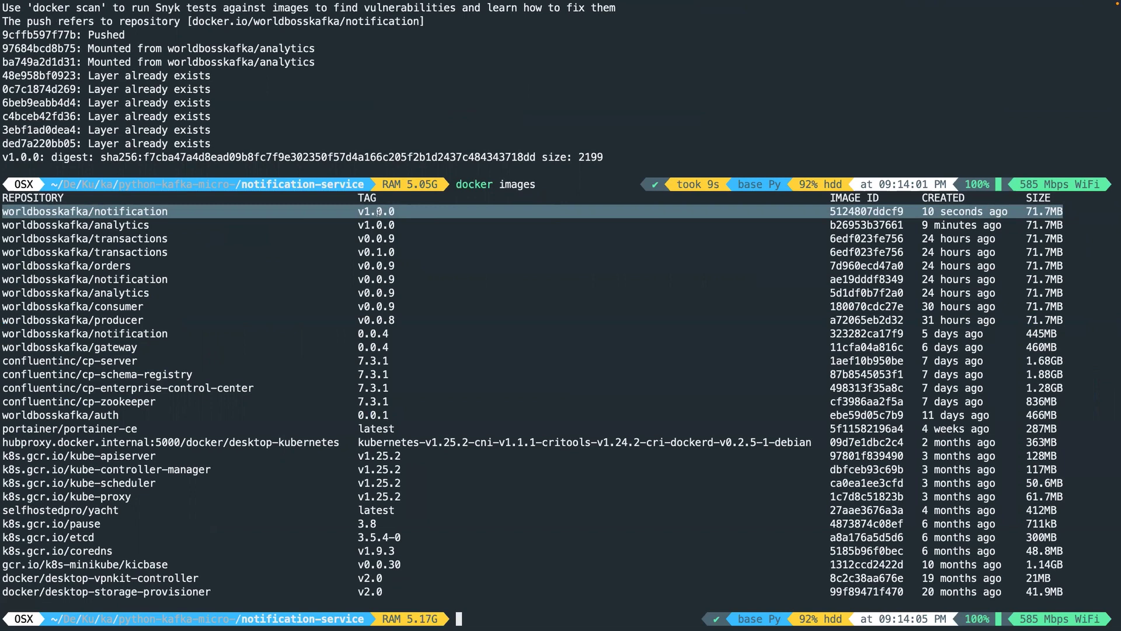
{"action": "left_click", "coordinate": [448, 244]}
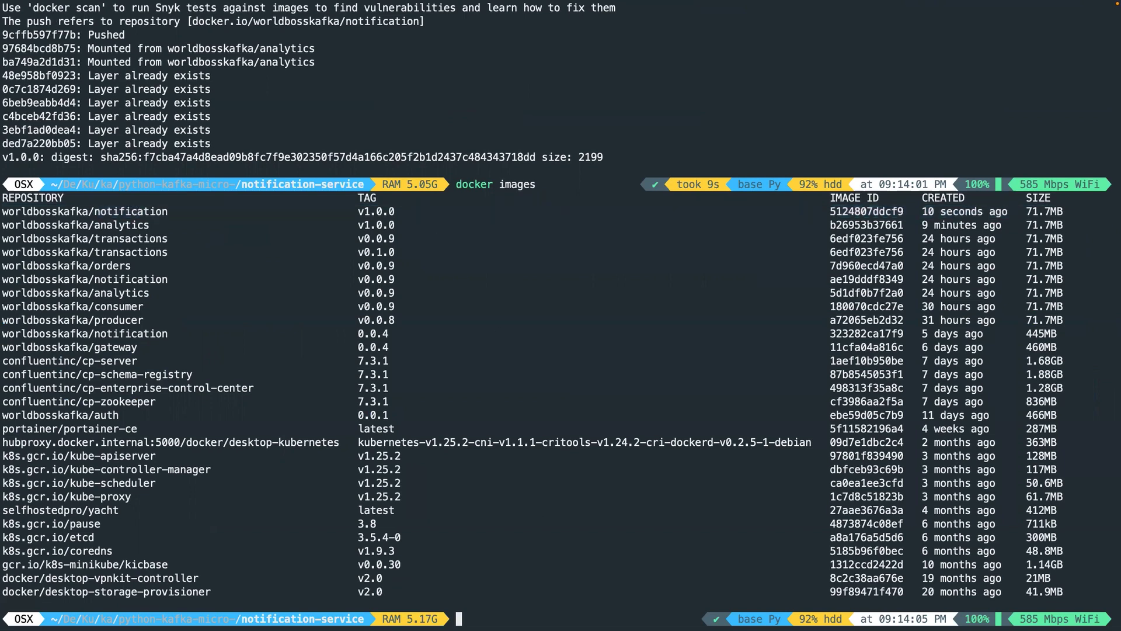
{"action": "type", "text": "ll"}
Move from notification-service into order-service and chmod +x its build.sh
{"action": "key", "text": "Return"}
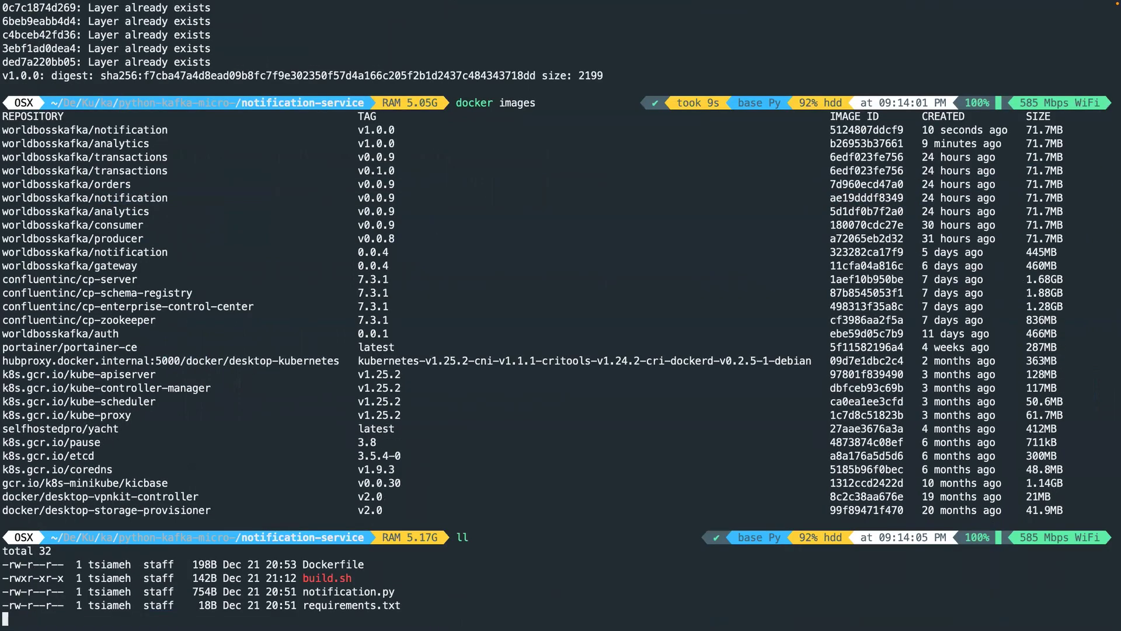
{"action": "type", "text": "cd .."}
{"action": "key", "text": "Return"}
{"action": "type", "text": "ll"}
{"action": "key", "text": "Return"}
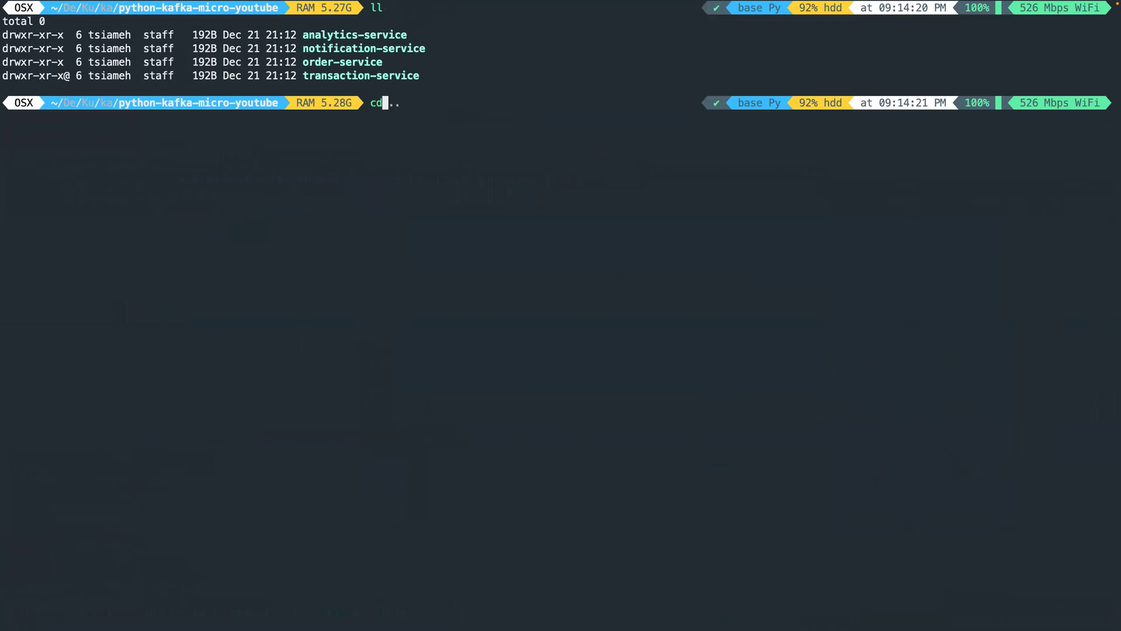
{"action": "type", "text": " order"}
{"action": "key", "text": "Tab"}
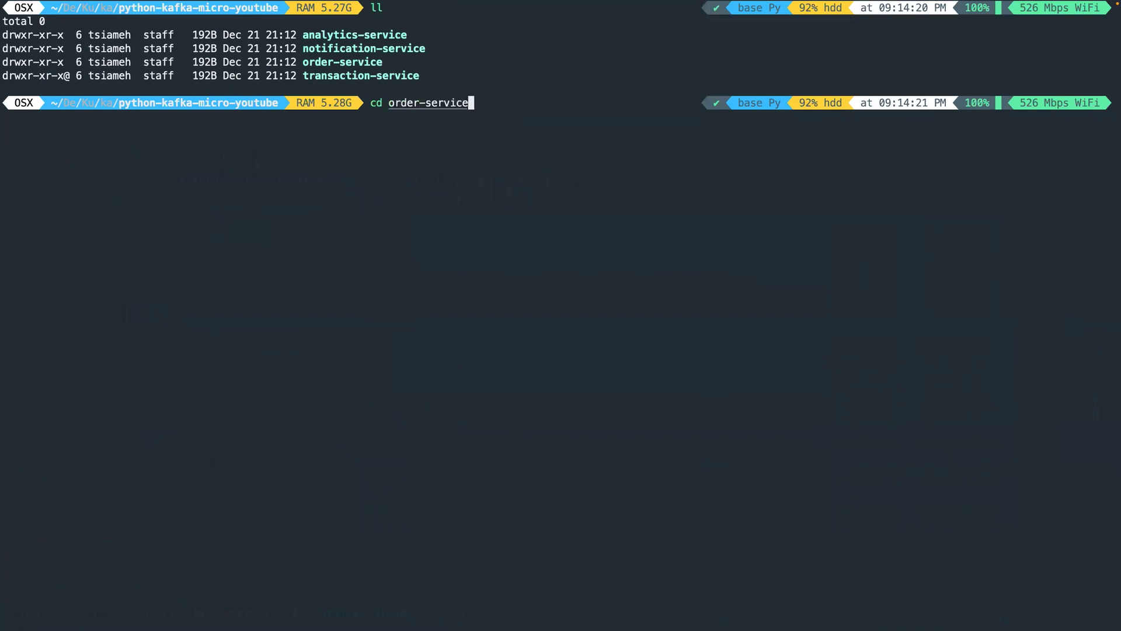
{"action": "key", "text": "Return"}
{"action": "type", "text": "ll"}
{"action": "key", "text": "Return"}
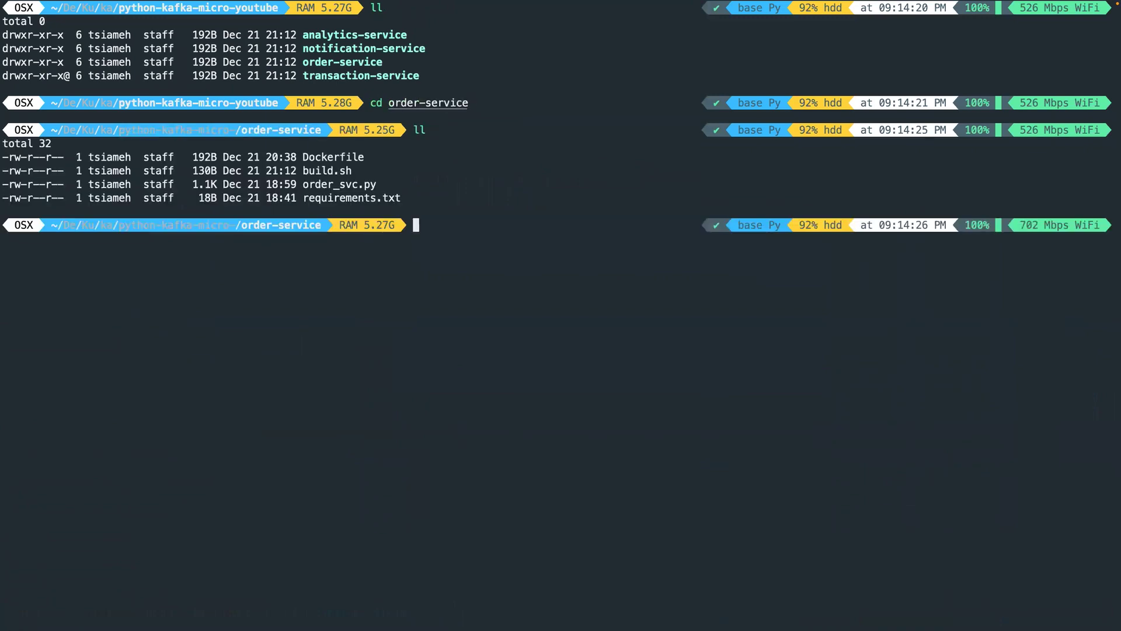
{"action": "type", "text": "chmod +x b"}
{"action": "key", "text": "Tab"}
{"action": "key", "text": "Return"}
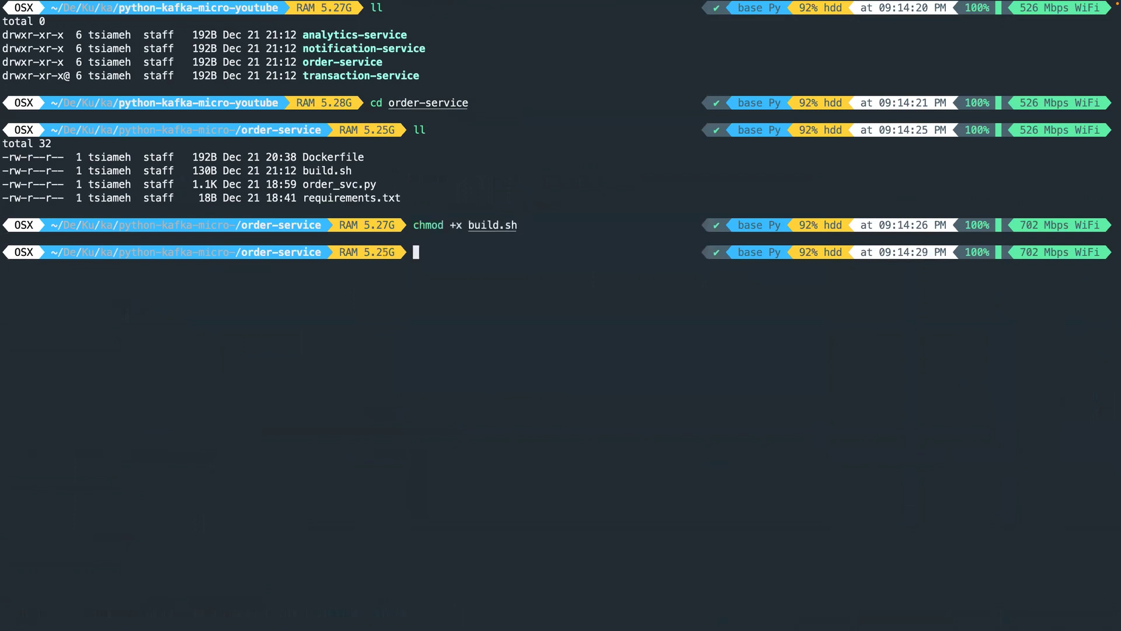
{"action": "type", "text": "./"}
Run ./build.sh and confirm worldbosskafka/orders v1.0.0 tops the docker images list
{"action": "key", "text": "Right"}
{"action": "key", "text": "Return"}
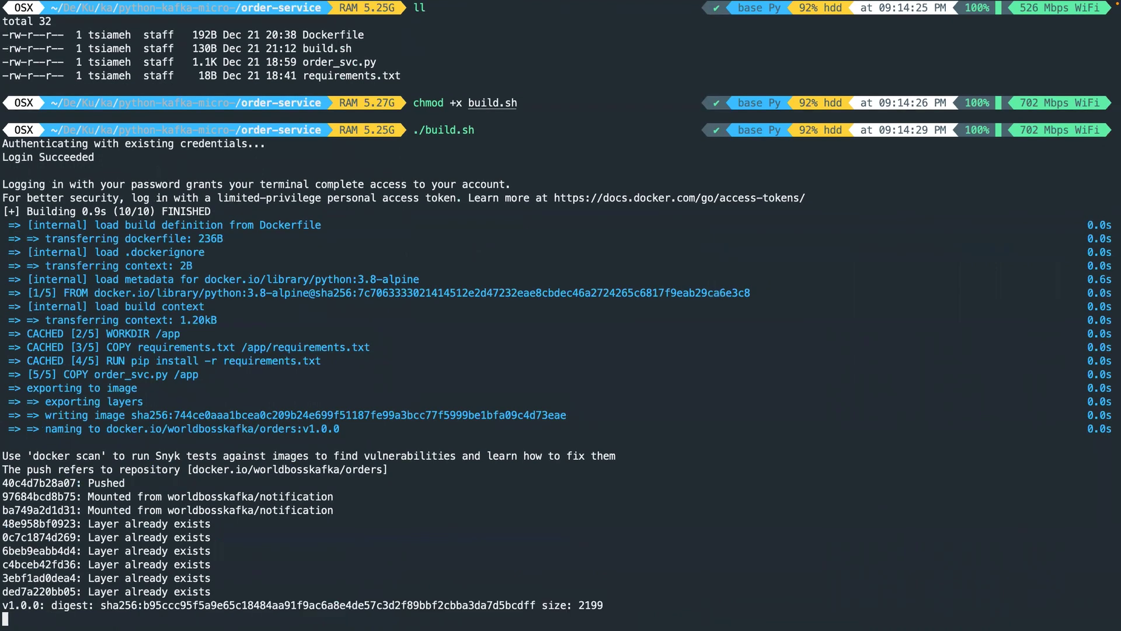
{"action": "type", "text": "docker"}
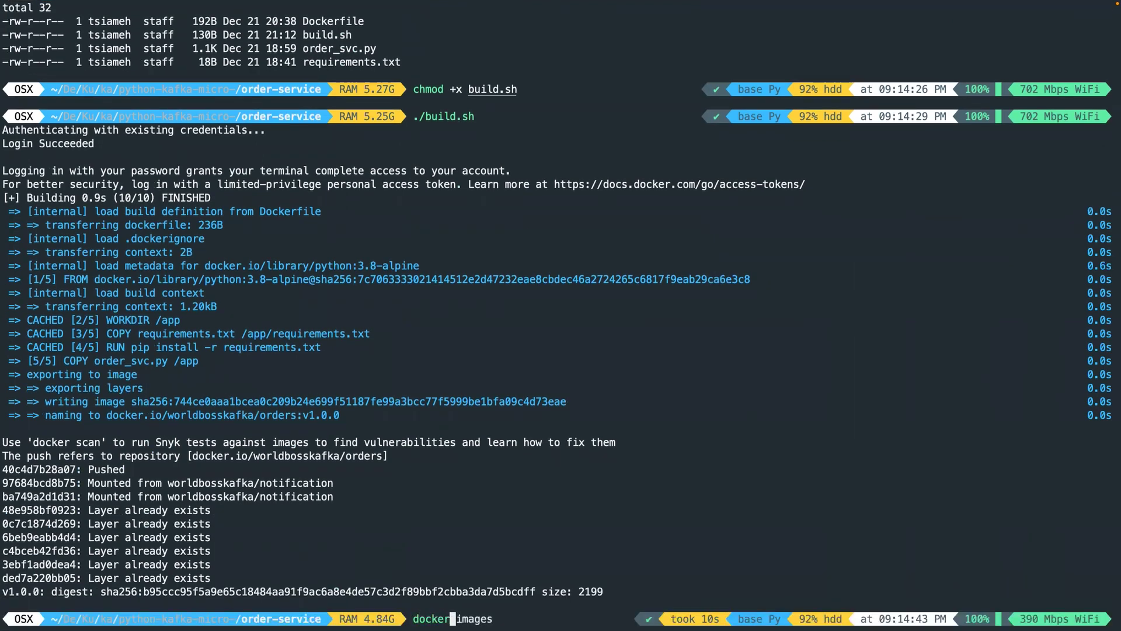
{"action": "key", "text": "Right"}
{"action": "key", "text": "Return"}
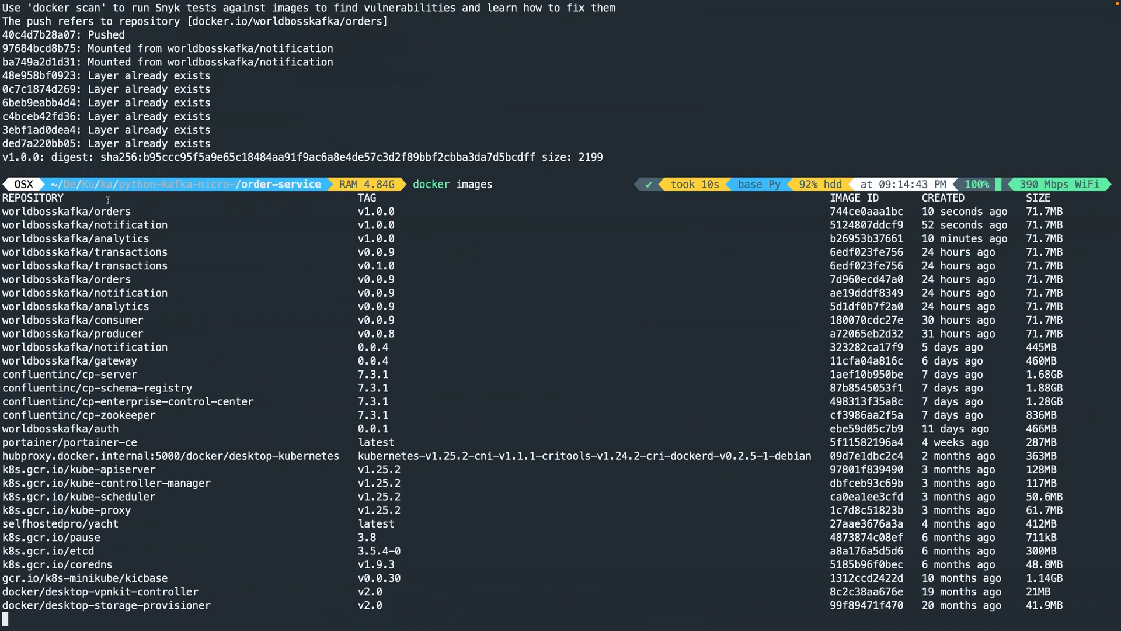
{"action": "left_click_drag", "start_coordinate": [71, 197], "coordinate": [1065, 197]}
{"action": "left_click", "coordinate": [458, 610]}
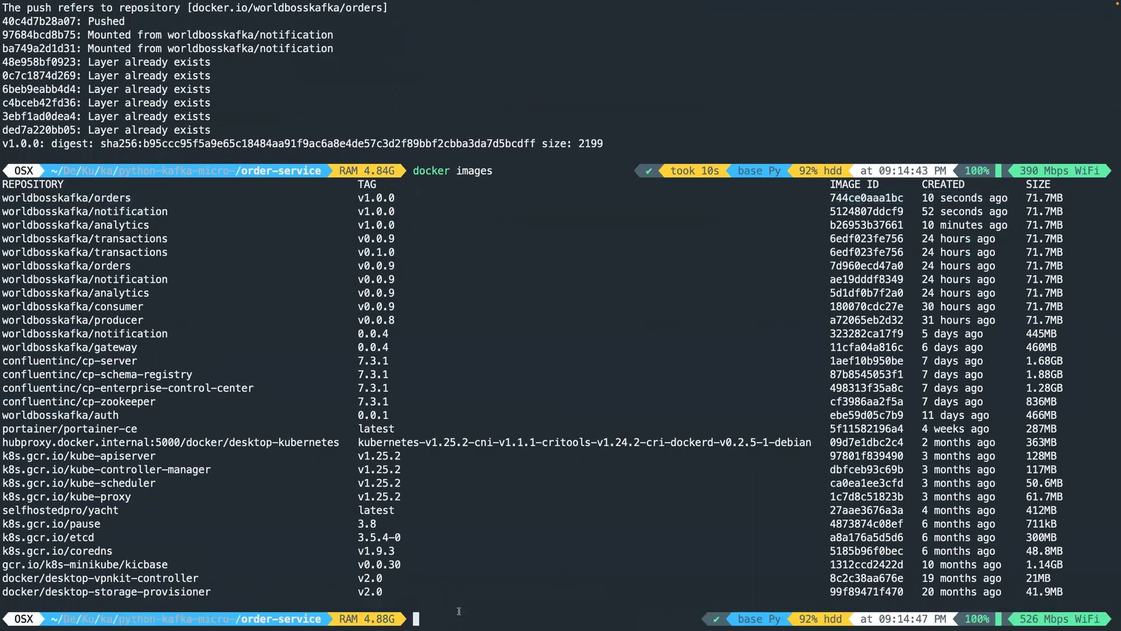
{"action": "type", "text": "clear"}
Clear the terminal and move into the transaction-service folder
{"action": "key", "text": "Return"}
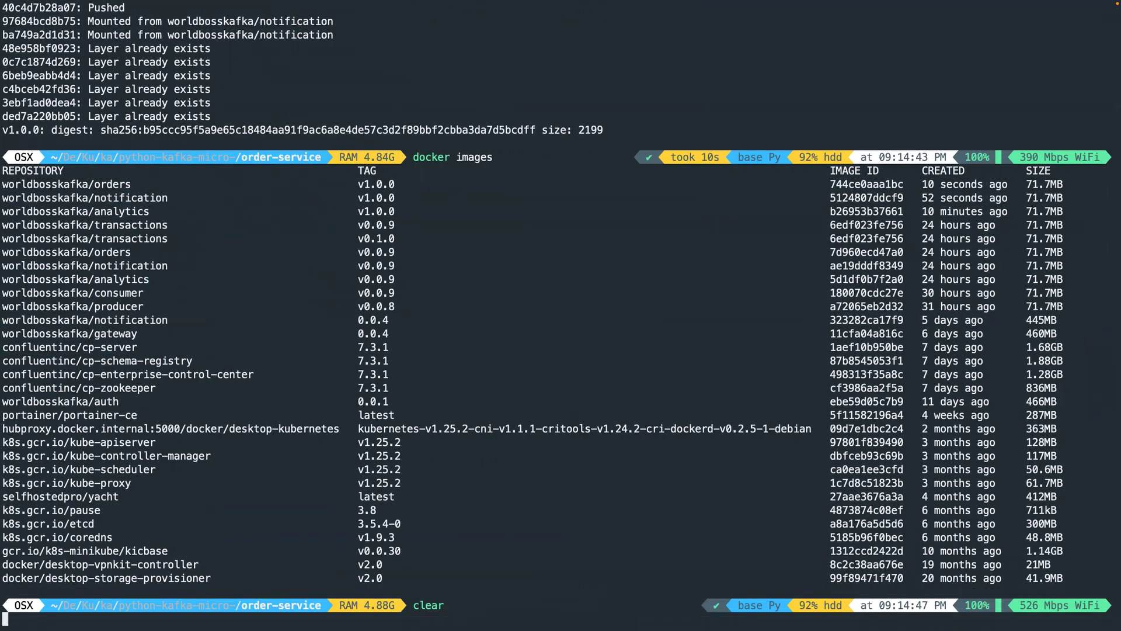
{"action": "type", "text": "cd.."}
{"action": "key", "text": "Return"}
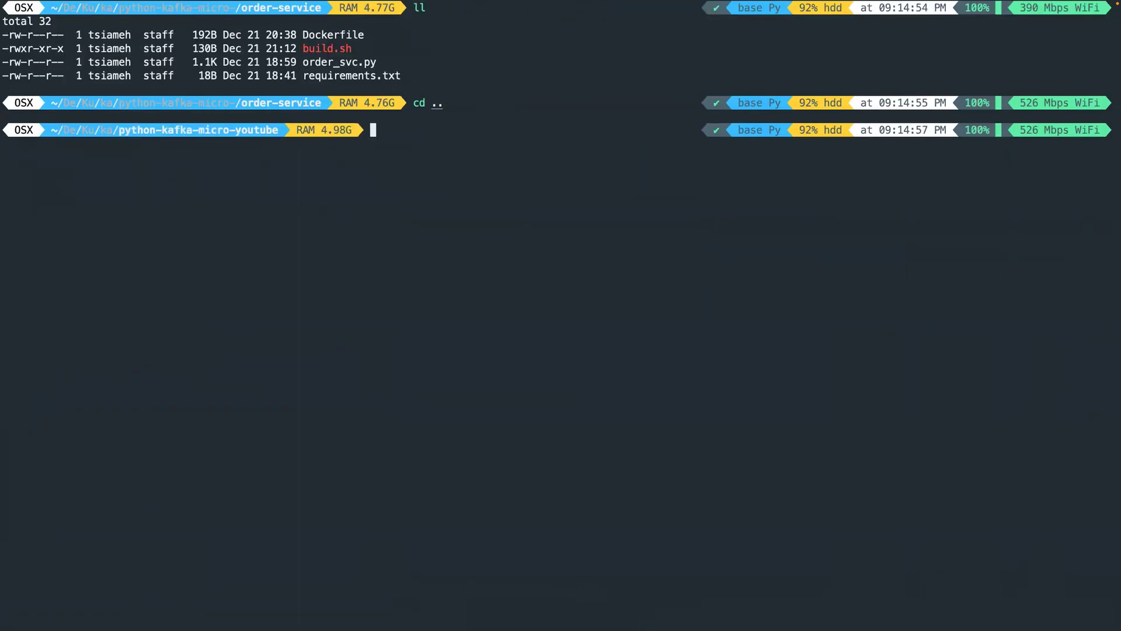
{"action": "type", "text": "ll"}
{"action": "key", "text": "Return"}
{"action": "type", "text": "cd "}
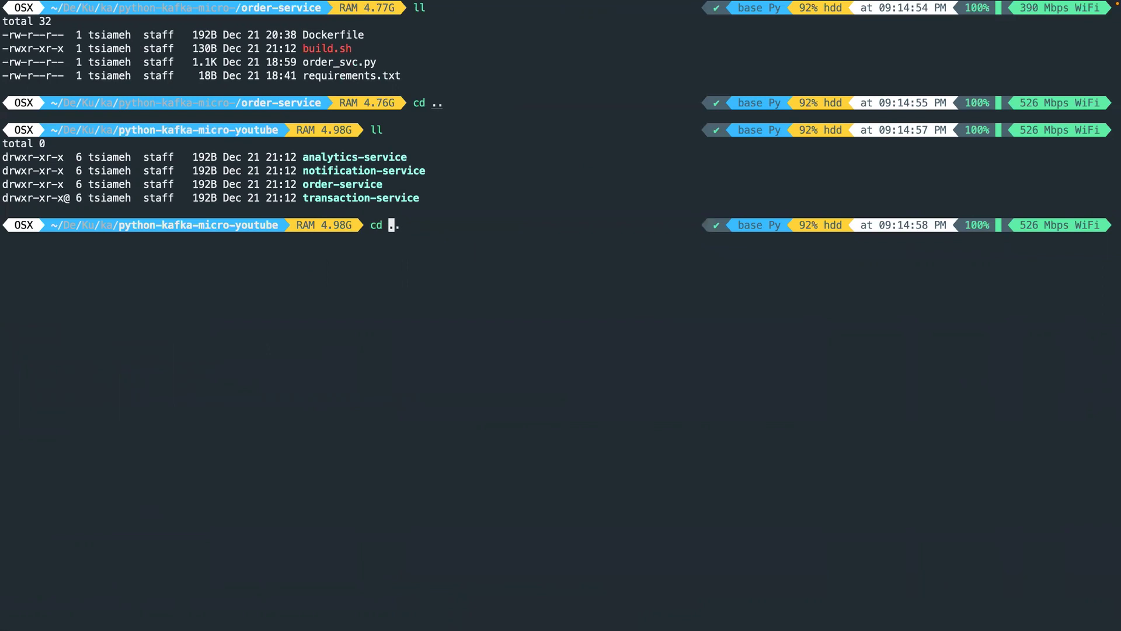
{"action": "type", "text": "tran"}
{"action": "key", "text": "Tab"}
{"action": "key", "text": "Return"}
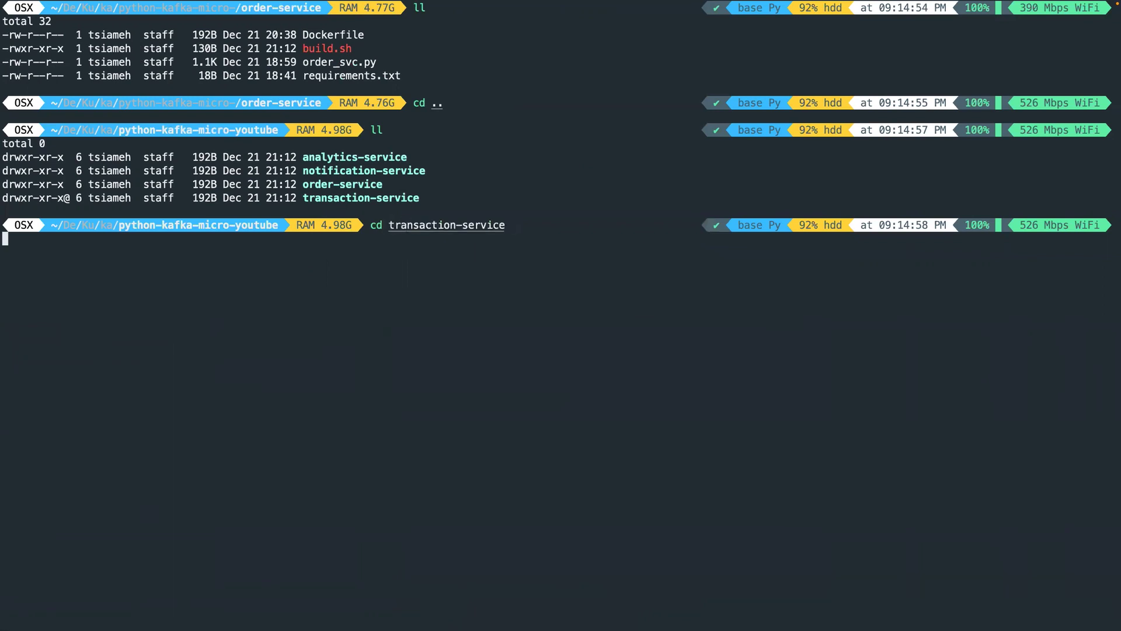
{"action": "type", "text": "ll"}
{"action": "key", "text": "Return"}
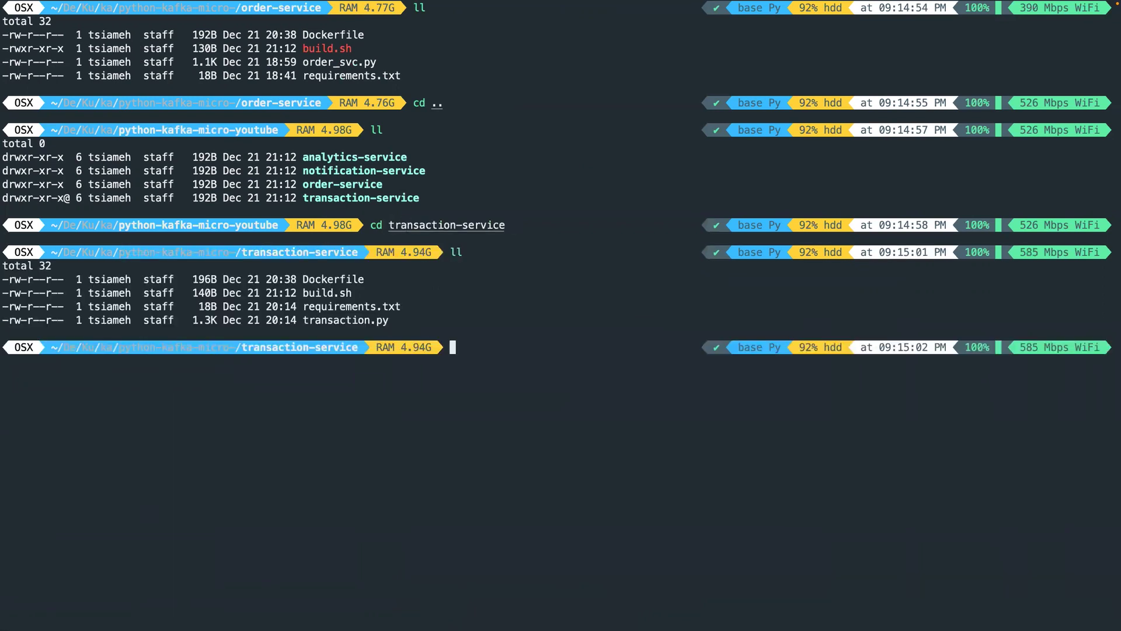
{"action": "type", "text": "ch"}
Make build.sh executable and run it to push worldbosskafka/transaction:v1.0.0
{"action": "key", "text": "Right"}
{"action": "key", "text": "Return"}
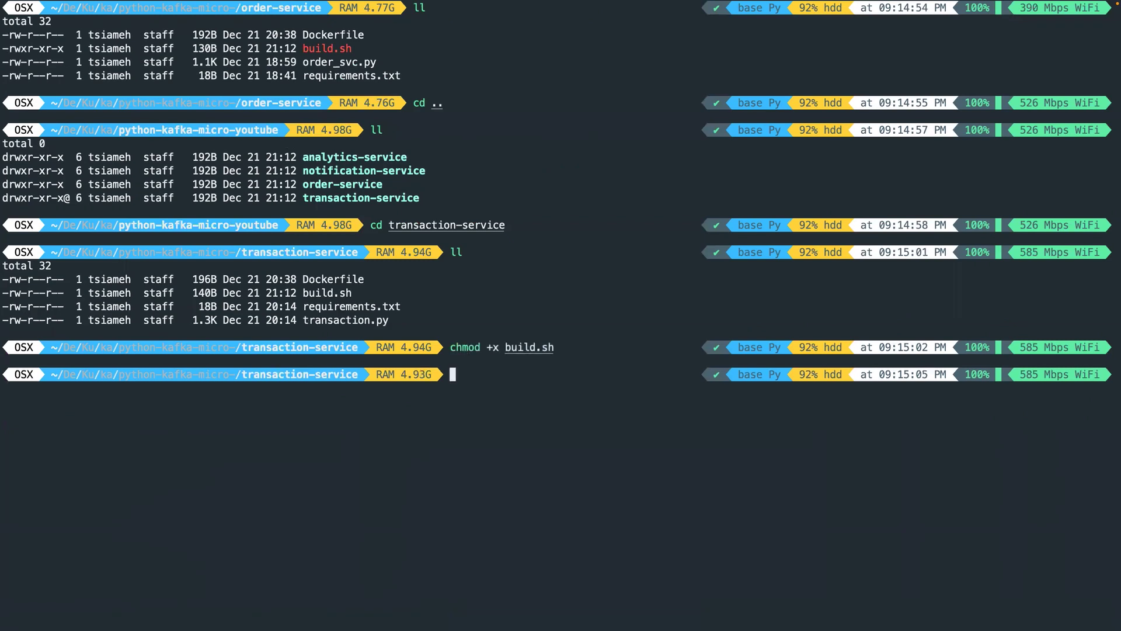
{"action": "type", "text": "./"}
{"action": "key", "text": "Right"}
{"action": "key", "text": "Return"}
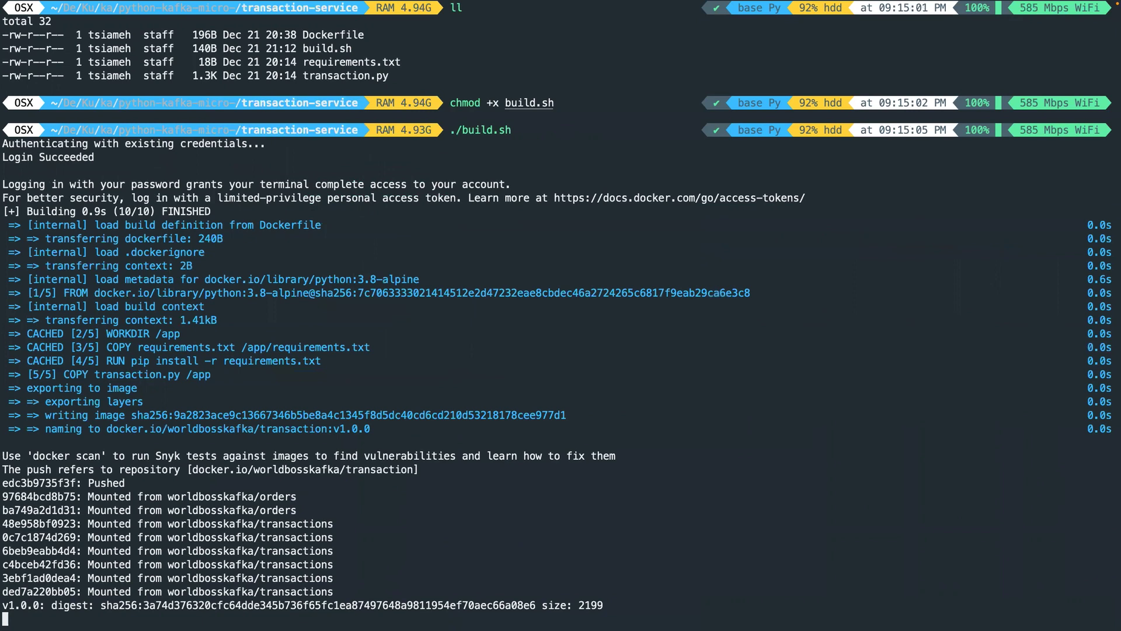
{"action": "type", "text": "clear"}
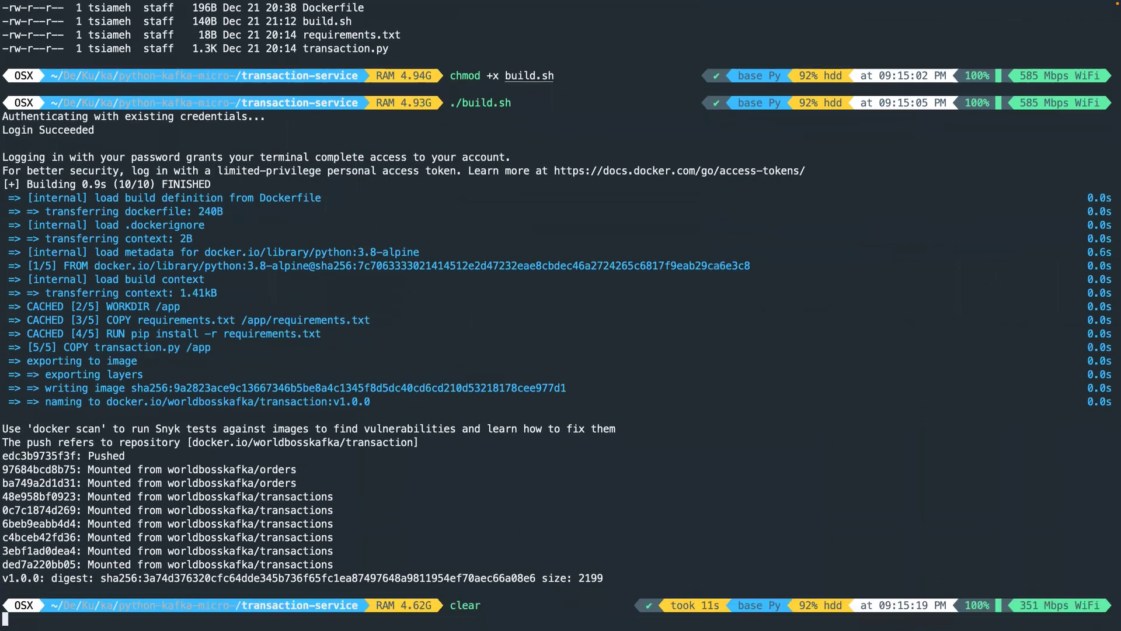
Clear the terminal, run ll, then run docker images and highlight the four v1.0.0 rows
{"action": "key", "text": "Return"}
{"action": "type", "text": "ll"}
{"action": "key", "text": "Return"}
{"action": "type", "text": "do"}
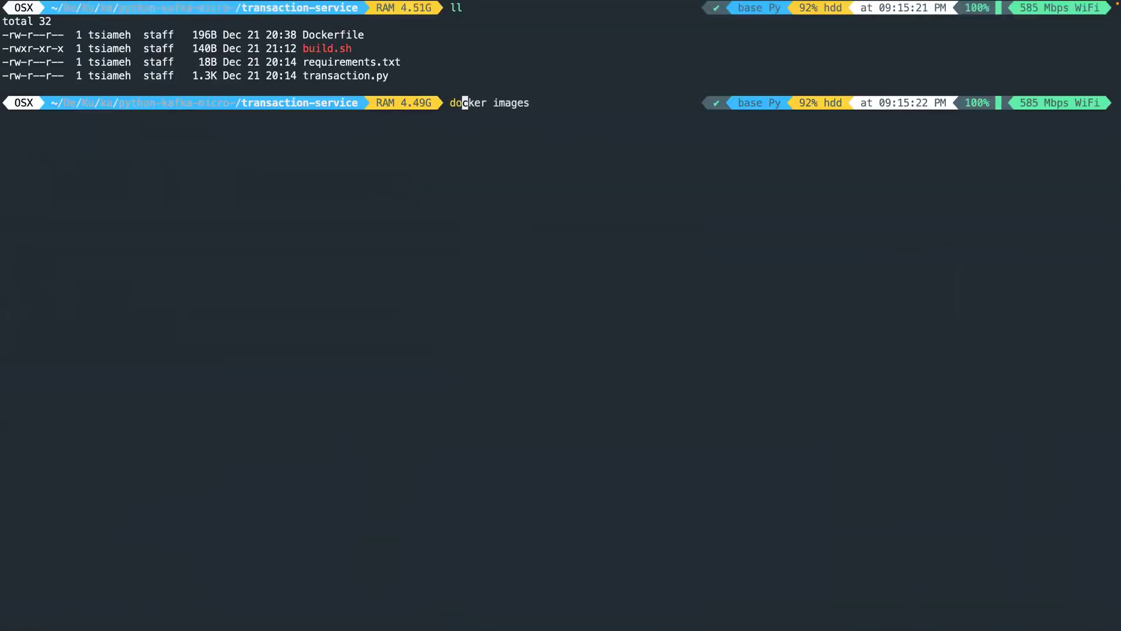
{"action": "type", "text": "cek"}
{"action": "key", "text": "Left"}
{"action": "key", "text": "BackSpace"}
{"action": "key", "text": "End"}
{"action": "key", "text": "Return"}
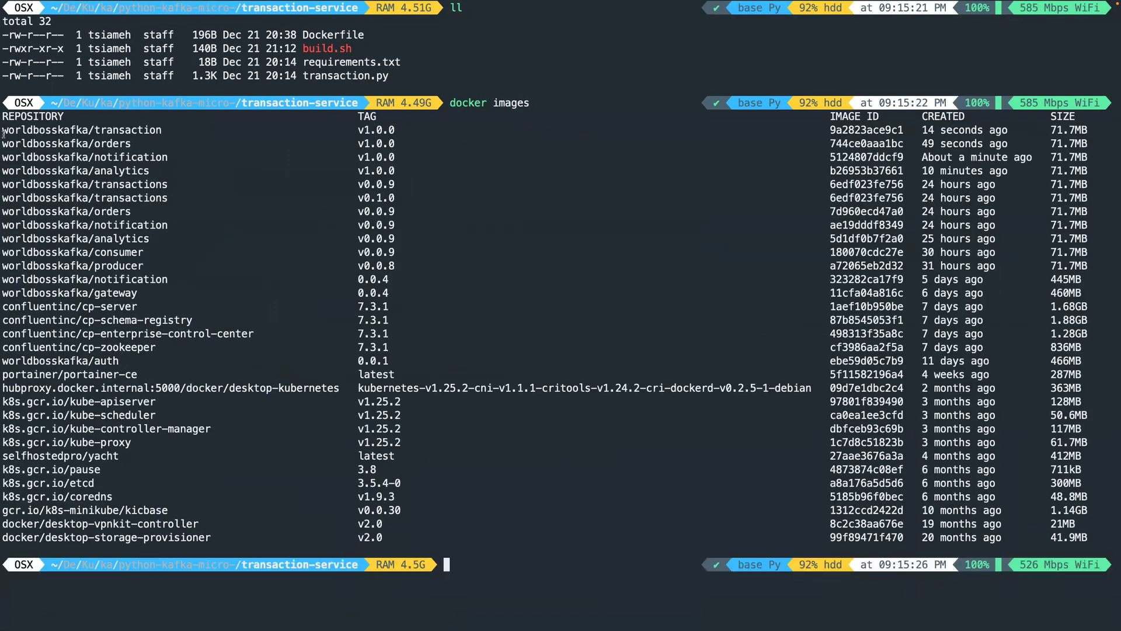
{"action": "mouse_move", "coordinate": [2, 130]}
{"action": "left_mouse_down"}
{"action": "mouse_move", "coordinate": [408, 172]}
{"action": "mouse_move", "coordinate": [1093, 171]}
{"action": "left_mouse_up"}
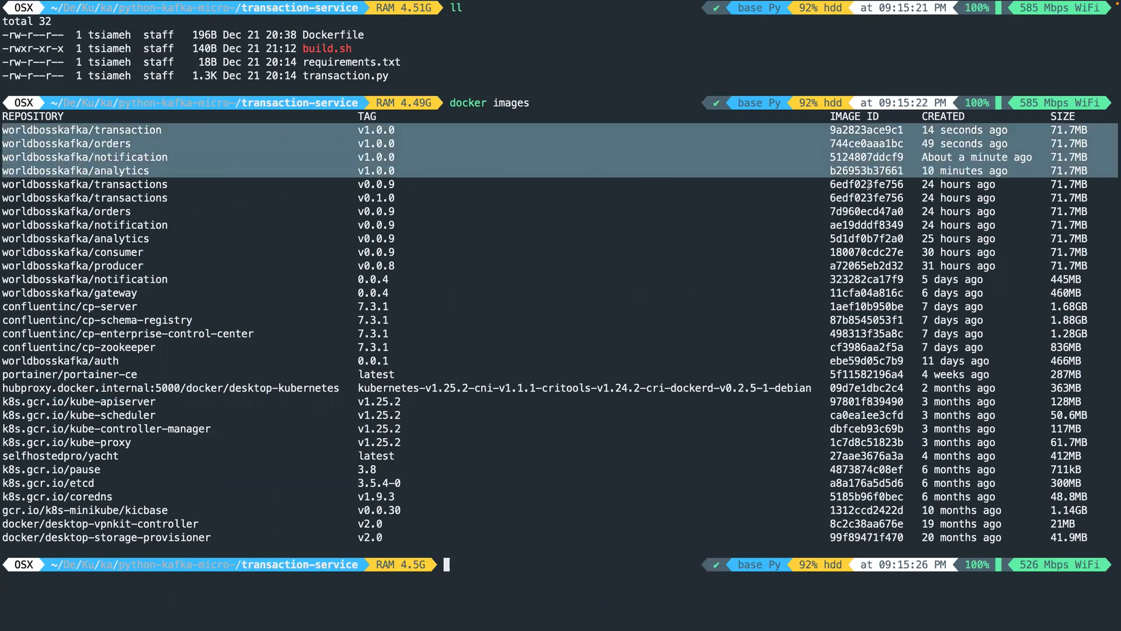